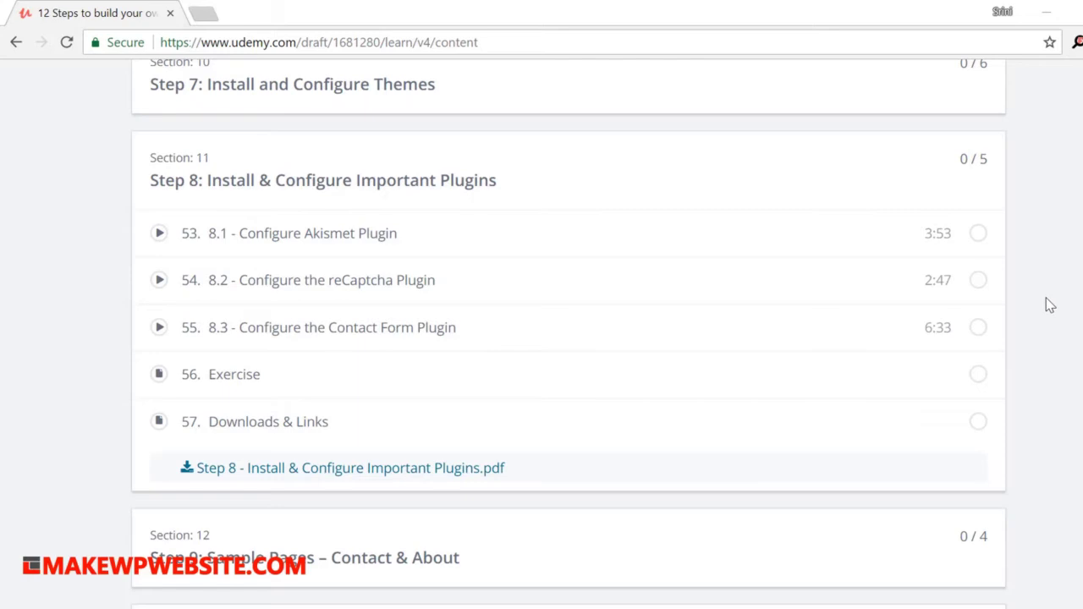
Step: Activate Akismet Anti-Spam, start the account setup, and go to Akismet's 'Get your API key' page
{"action": "scroll", "coordinate": [1050, 304], "scroll_direction": "down", "scroll_amount": 2}
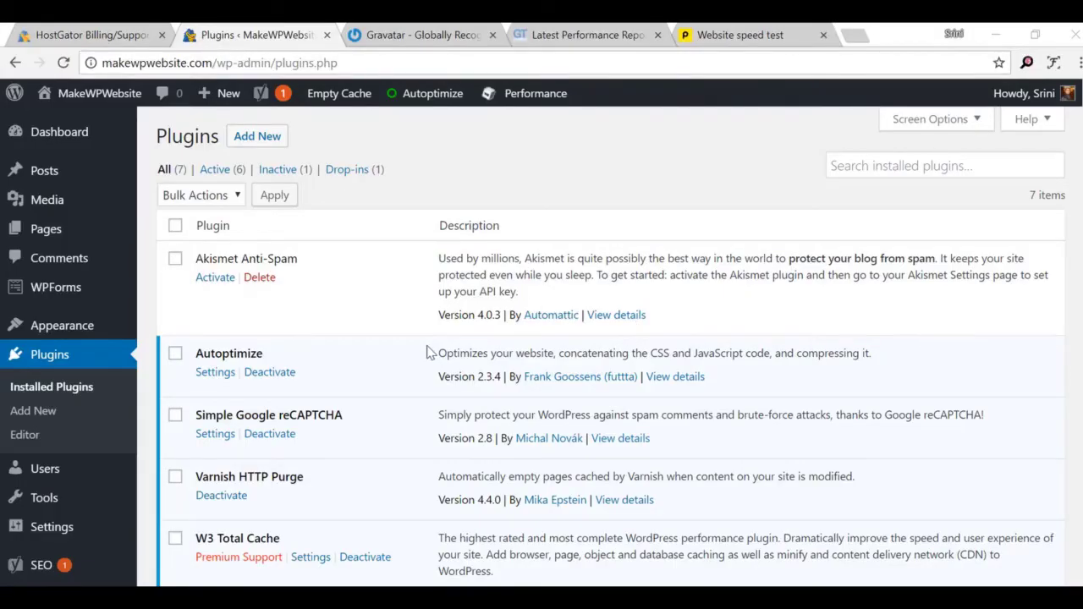
{"action": "scroll", "coordinate": [430, 351], "scroll_direction": "down", "scroll_amount": 1}
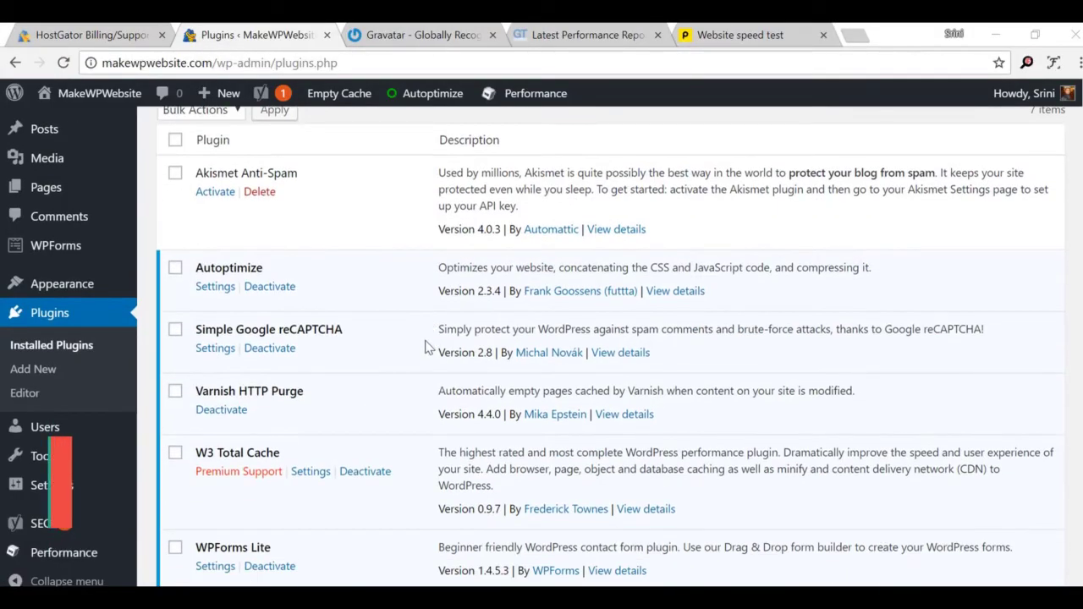
{"action": "left_click", "coordinate": [208, 192]}
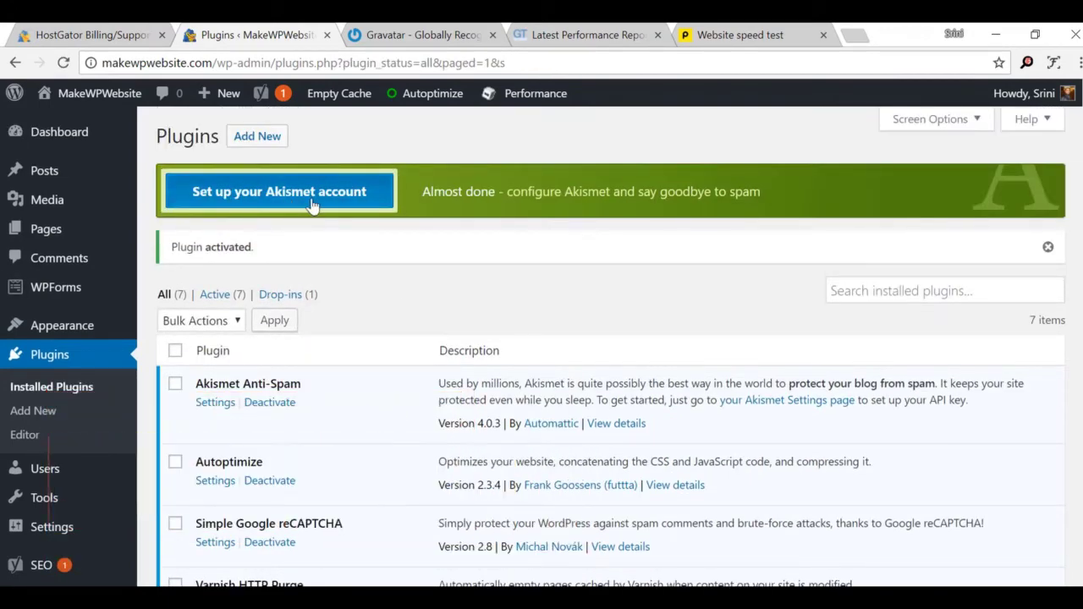
{"action": "left_click", "coordinate": [282, 200]}
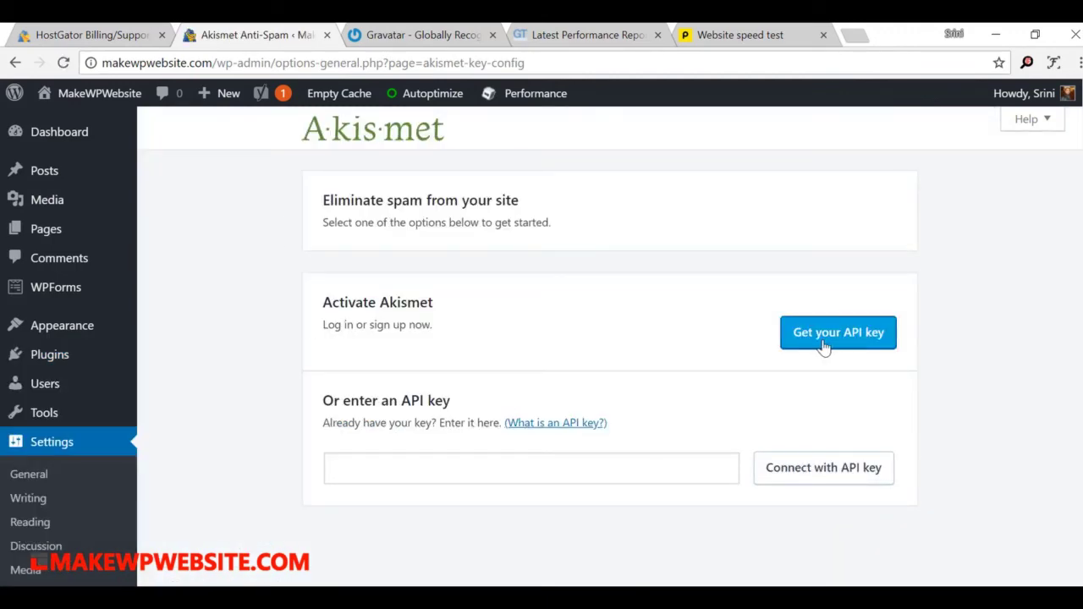
{"action": "left_click", "coordinate": [863, 345]}
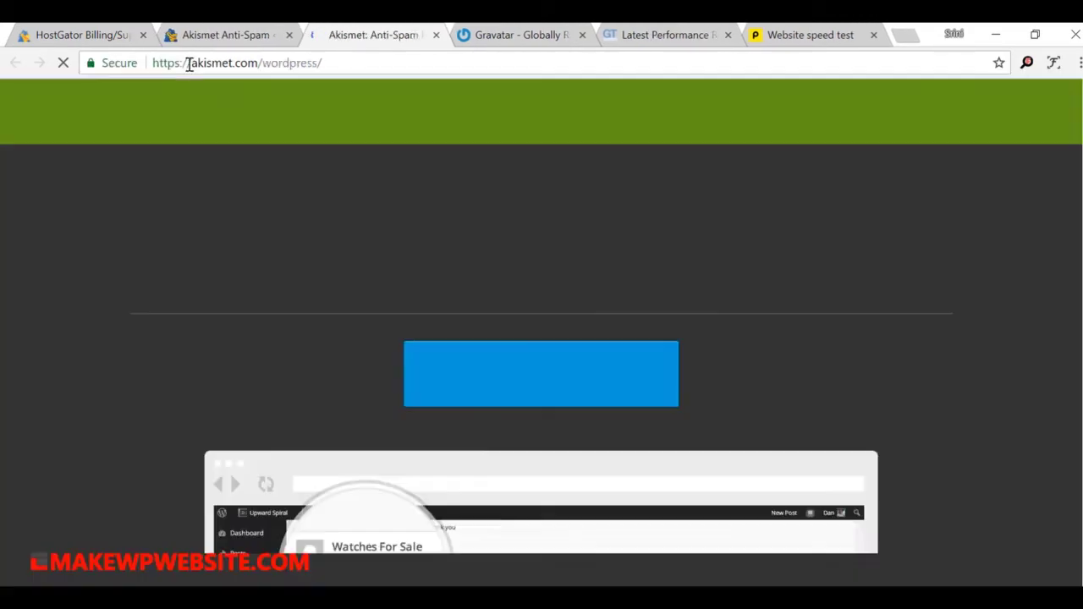
Step: Start Akismet activation and approve its access to the logged-in WordPress.com account
{"action": "scroll", "coordinate": [936, 343], "scroll_direction": "down", "scroll_amount": 2}
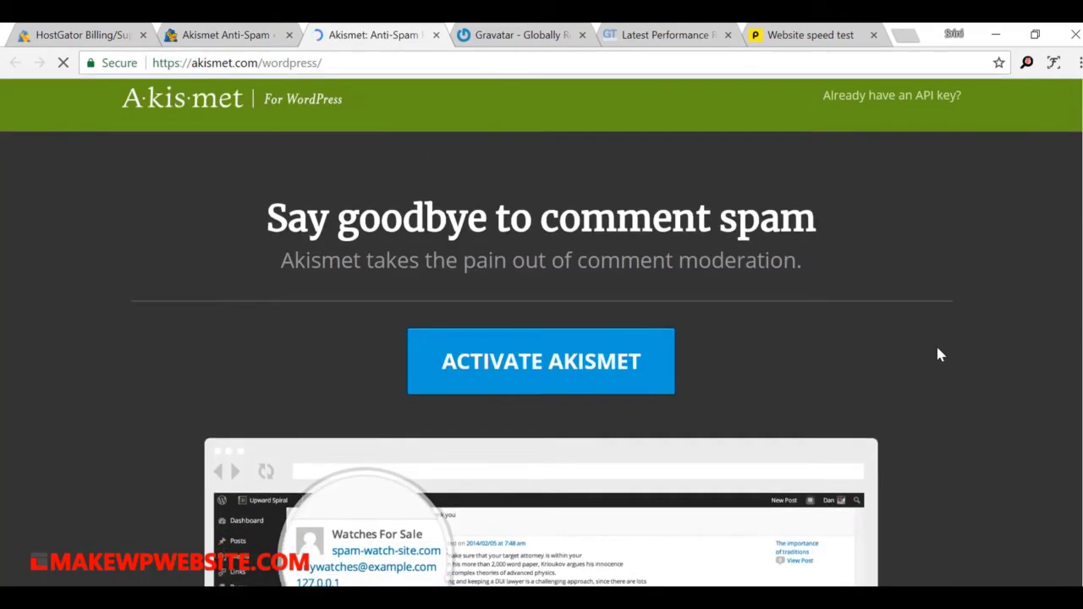
{"action": "scroll", "coordinate": [936, 342], "scroll_direction": "up", "scroll_amount": 3}
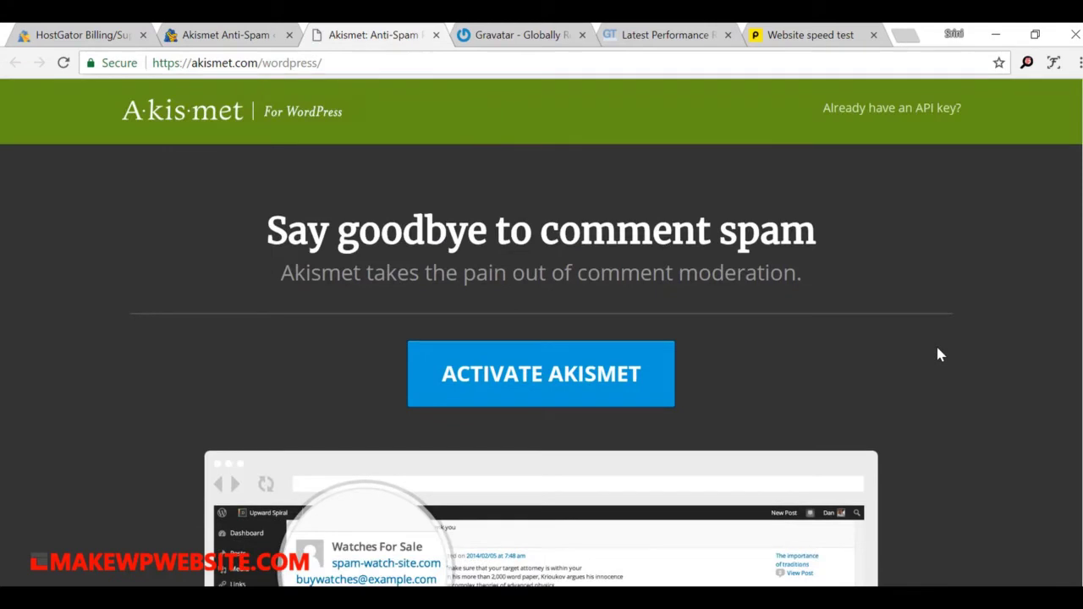
{"action": "left_click", "coordinate": [527, 402]}
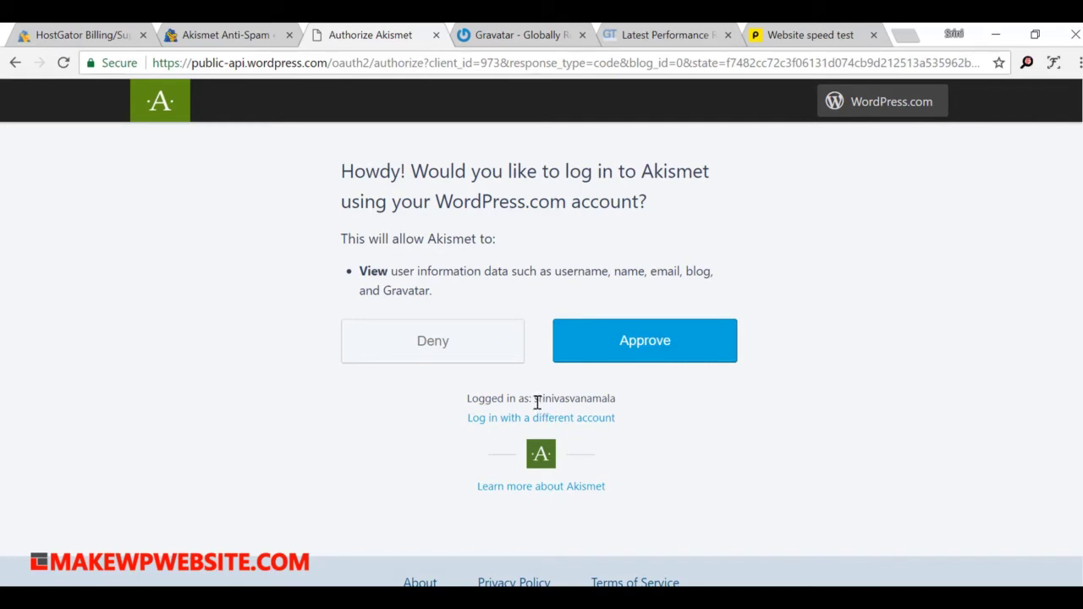
{"action": "double_click", "coordinate": [565, 398]}
{"action": "left_click", "coordinate": [651, 402]}
{"action": "left_click", "coordinate": [682, 362]}
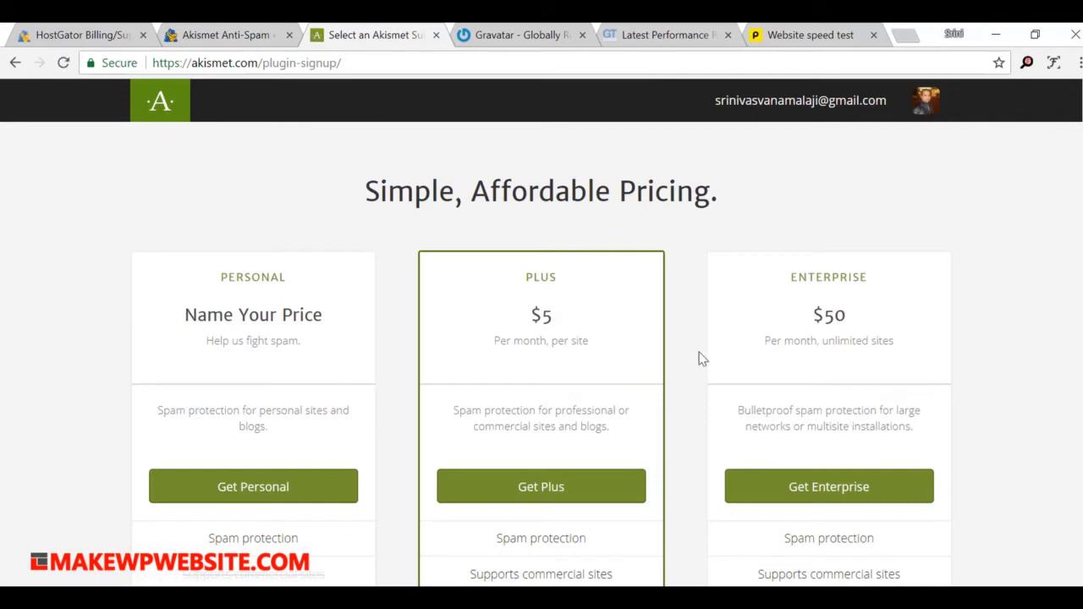
Step: Pick the Akismet Personal plan at $0/year and continue to the Personal Site URL form
{"action": "scroll", "coordinate": [699, 358], "scroll_direction": "down", "scroll_amount": 2}
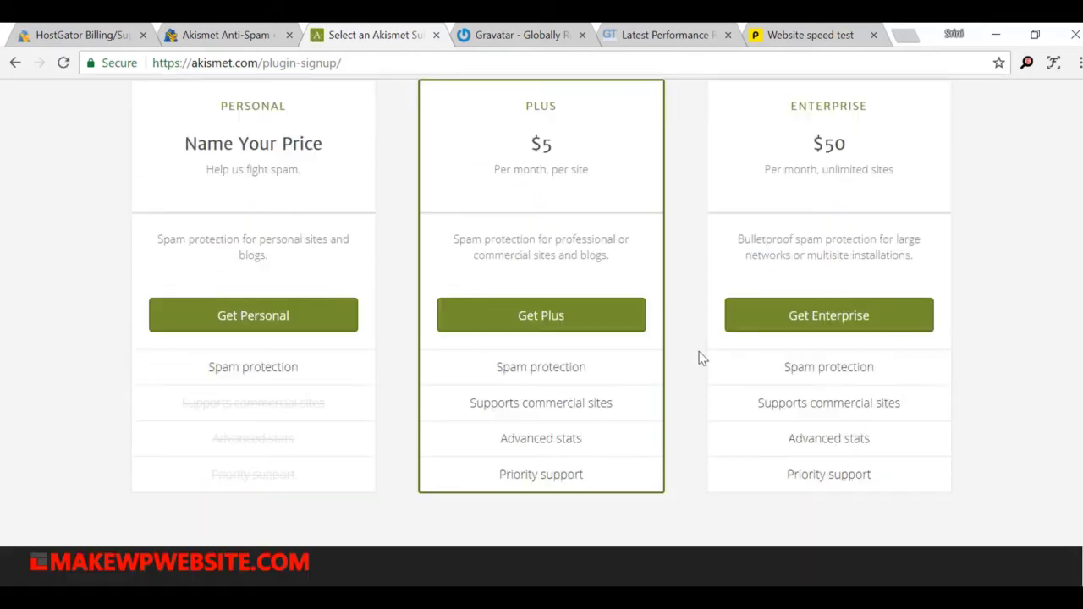
{"action": "left_click", "coordinate": [250, 316]}
{"action": "scroll", "coordinate": [754, 245], "scroll_direction": "up", "scroll_amount": 2}
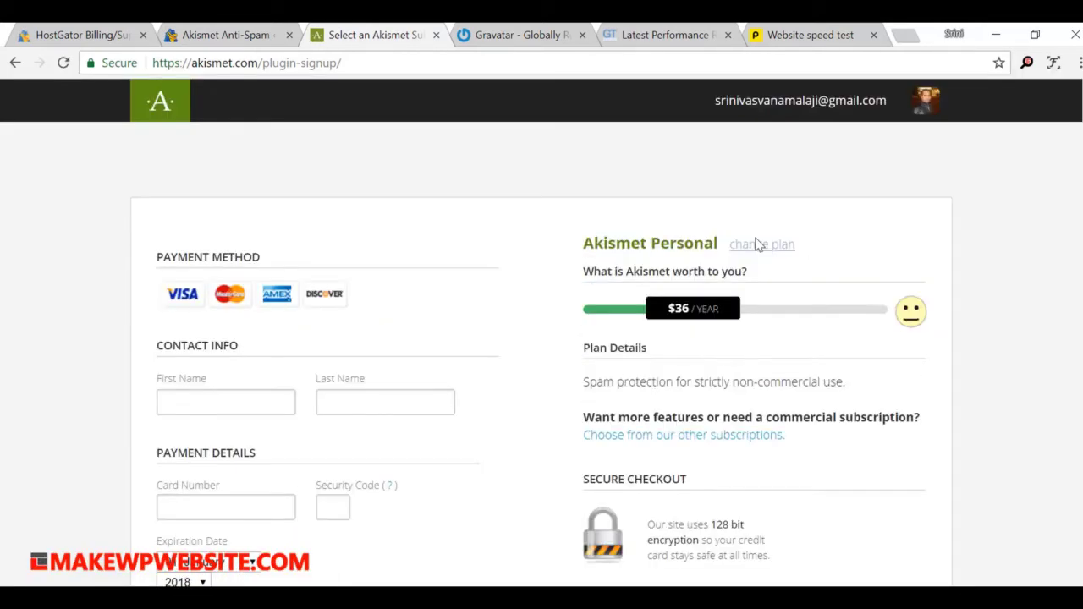
{"action": "scroll", "coordinate": [385, 393], "scroll_direction": "down", "scroll_amount": 1}
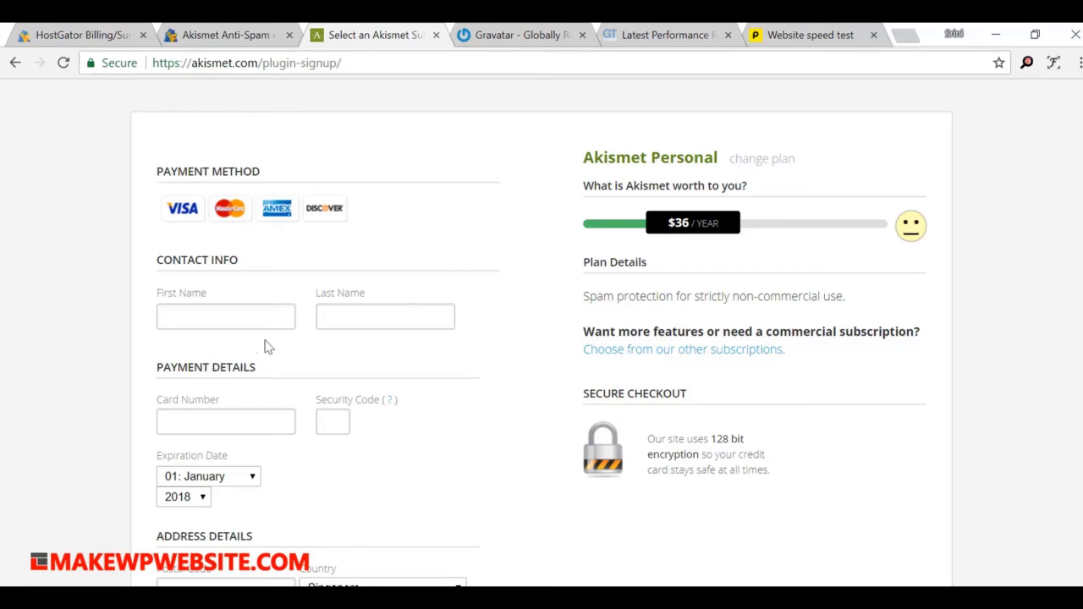
{"action": "left_click_drag", "start_coordinate": [679, 229], "coordinate": [546, 241]}
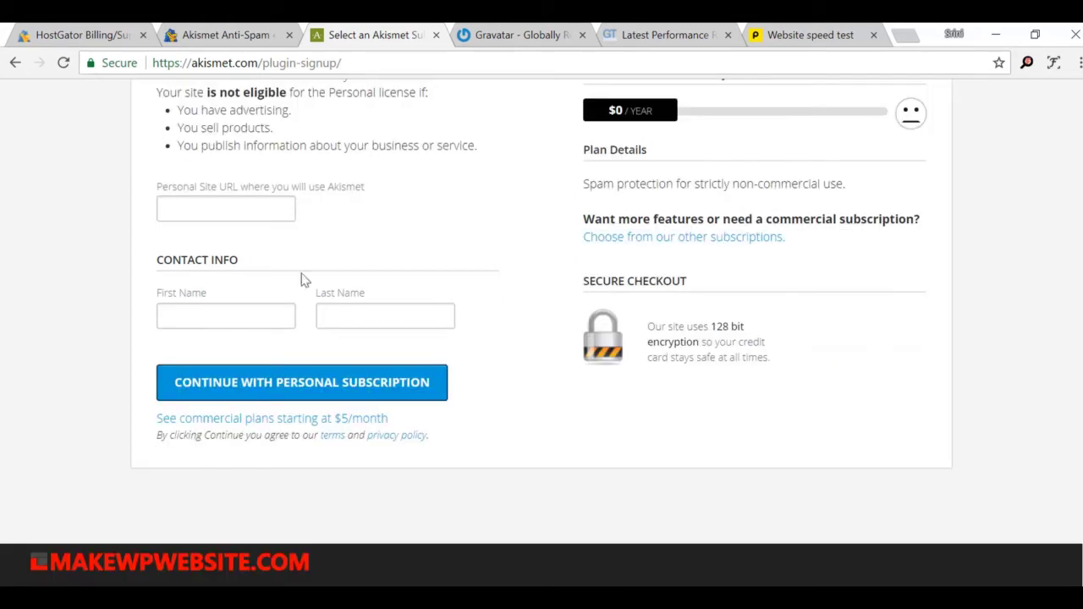
{"action": "scroll", "coordinate": [508, 288], "scroll_direction": "up", "scroll_amount": 1}
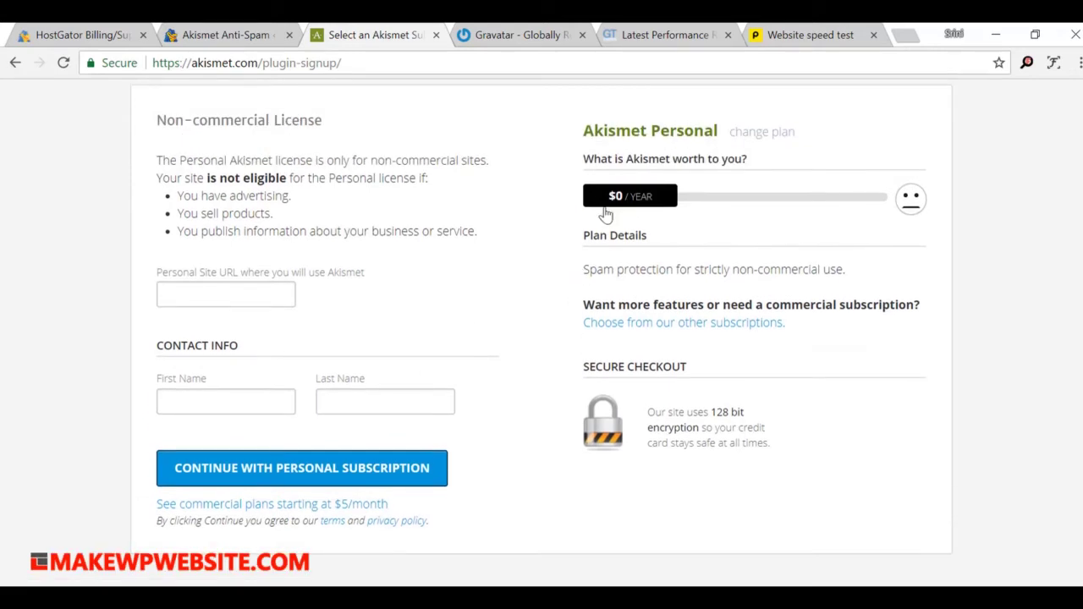
{"action": "left_click", "coordinate": [280, 476]}
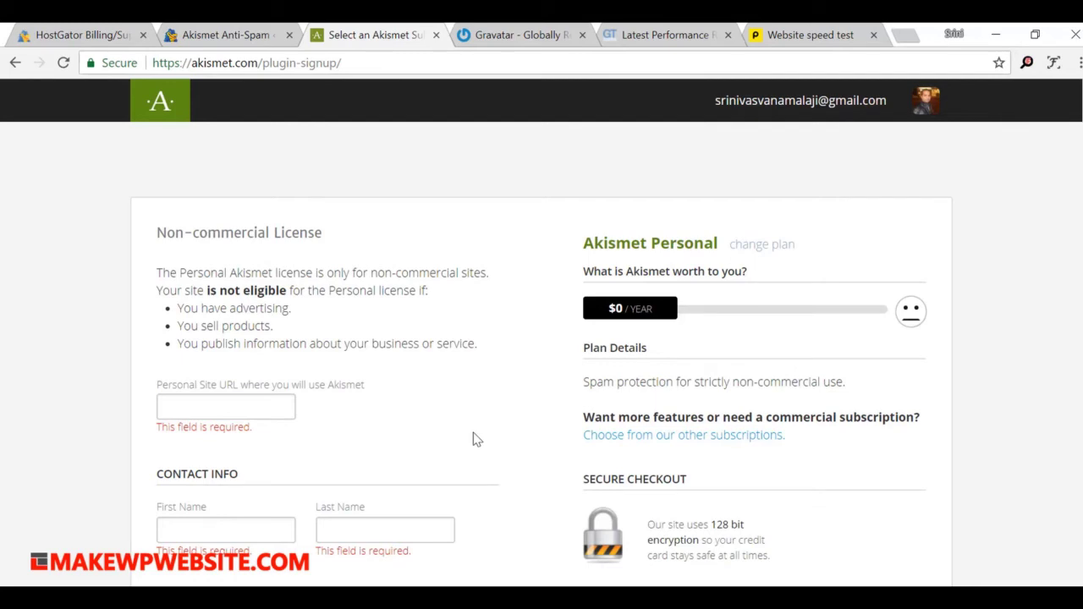
{"action": "left_click", "coordinate": [252, 399]}
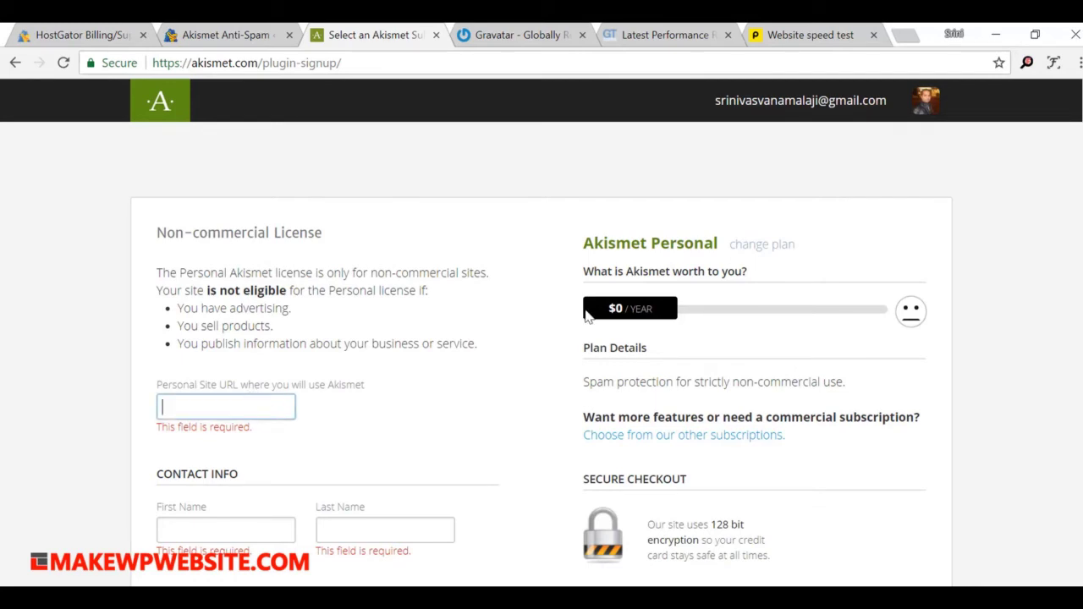
Step: Copy the site address from the WordPress tab into the Personal Site URL field
{"action": "left_click", "coordinate": [227, 40]}
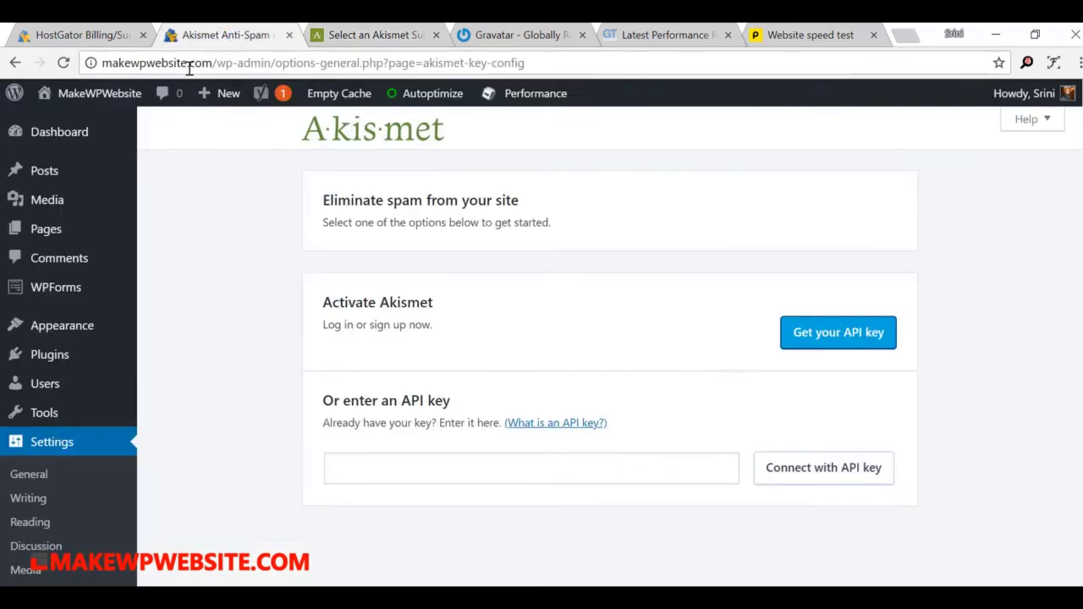
{"action": "left_click_drag", "start_coordinate": [212, 63], "coordinate": [108, 69]}
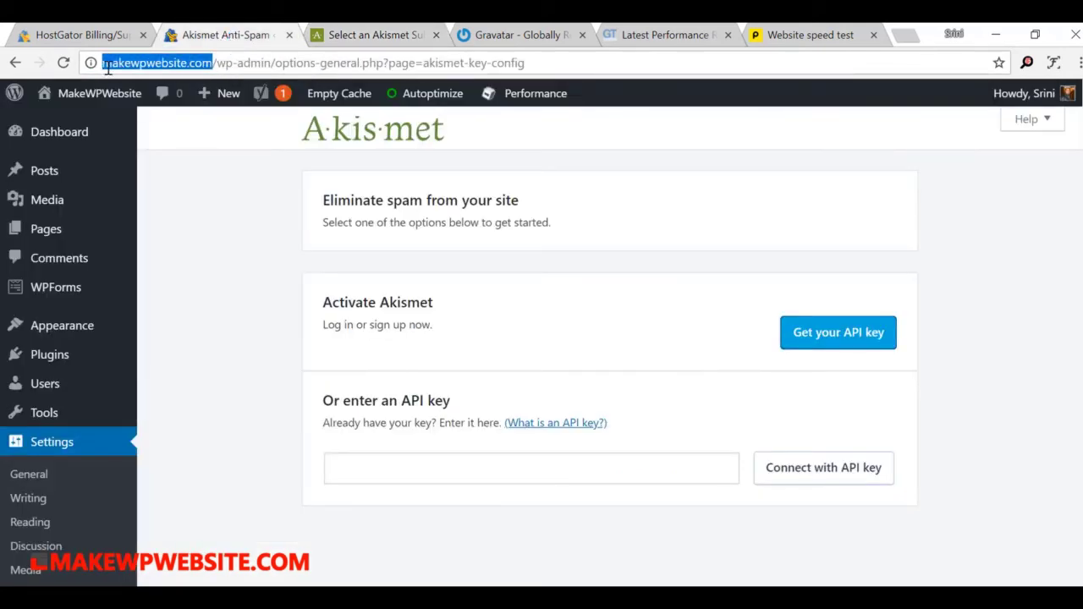
{"action": "key", "text": "ctrl+c"}
{"action": "left_click", "coordinate": [378, 35]}
{"action": "key", "text": "ctrl+v"}
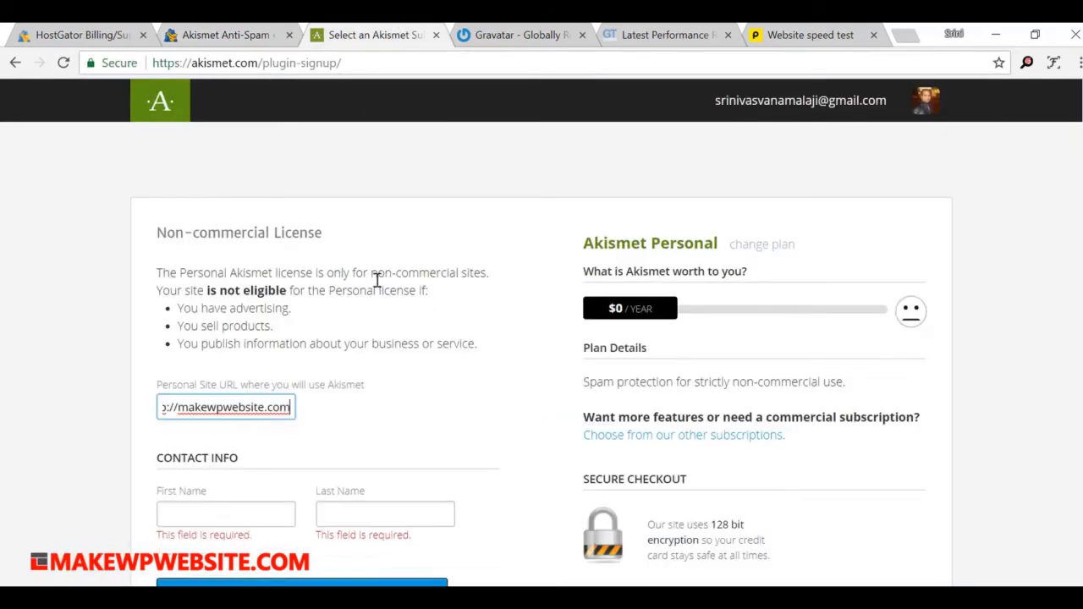
{"action": "scroll", "coordinate": [377, 281], "scroll_direction": "down", "scroll_amount": 1}
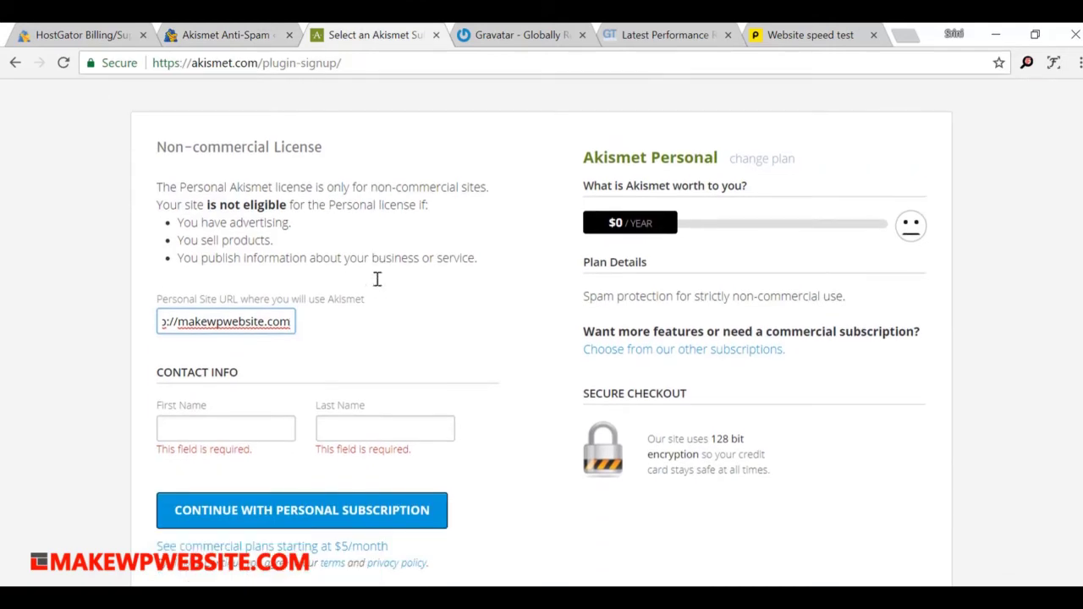
Step: Enter the contact's first and last name and continue the personal subscription
{"action": "left_click", "coordinate": [230, 436]}
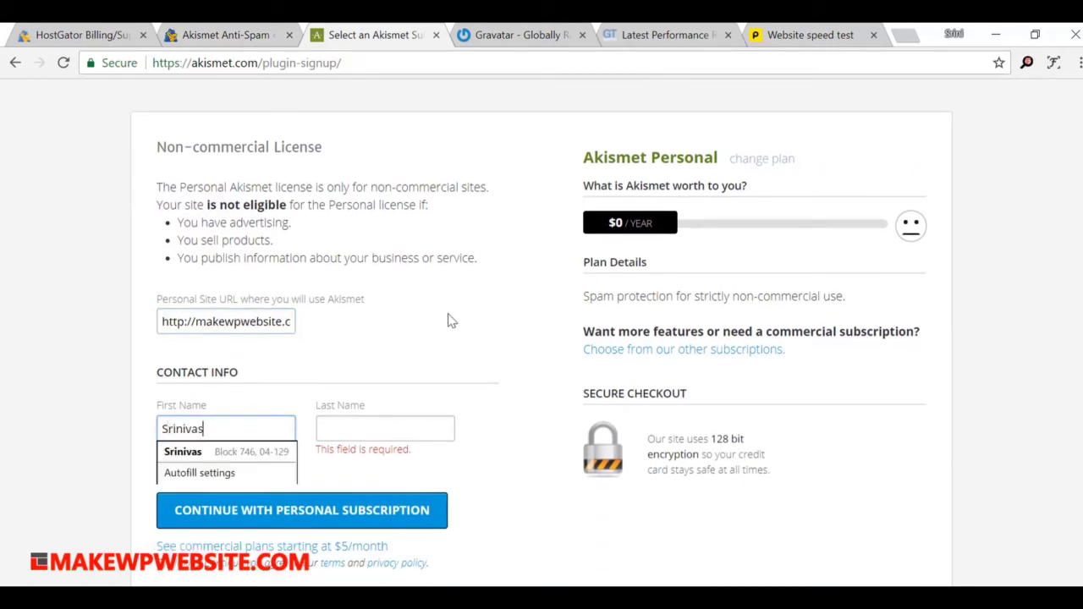
{"action": "key", "text": "Tab"}
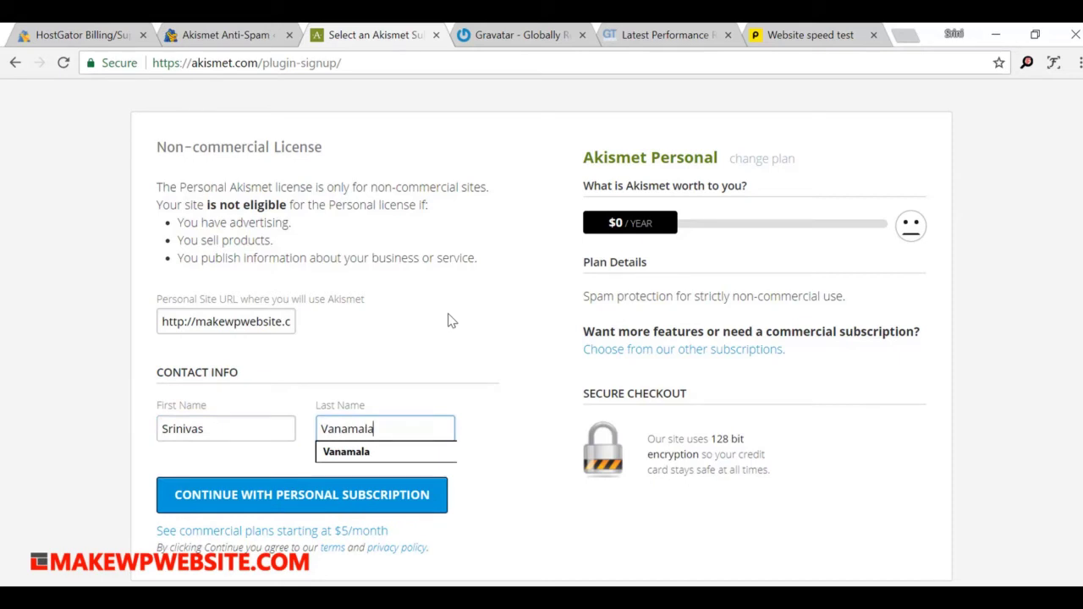
{"action": "left_click", "coordinate": [451, 321]}
{"action": "left_click", "coordinate": [379, 499]}
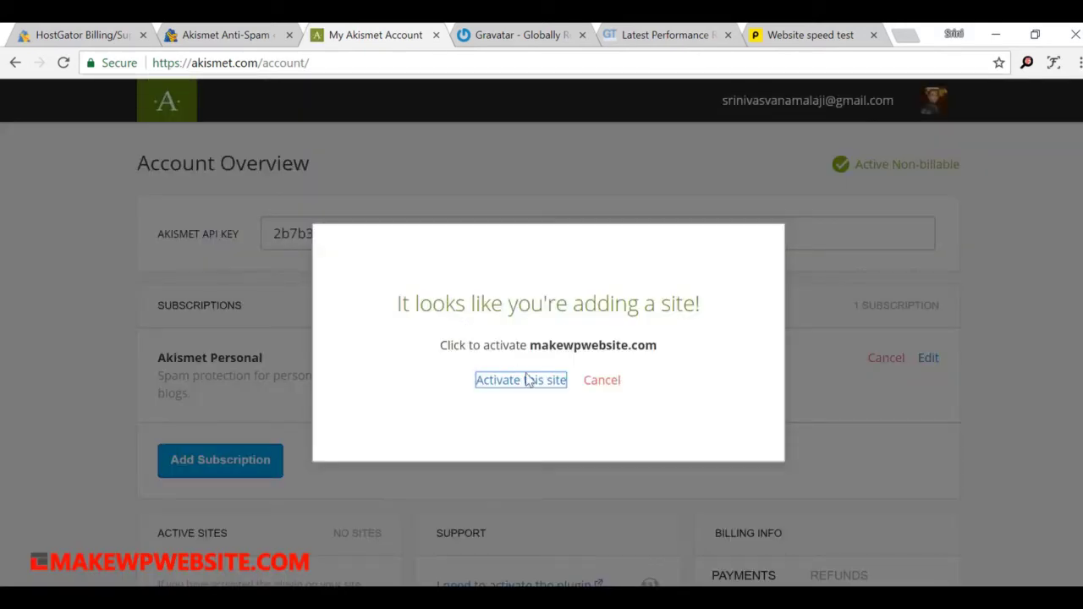
Step: Activate Akismet for makewpwebsite.com and review the resulting Akismet settings page in WordPress
{"action": "left_click", "coordinate": [499, 387]}
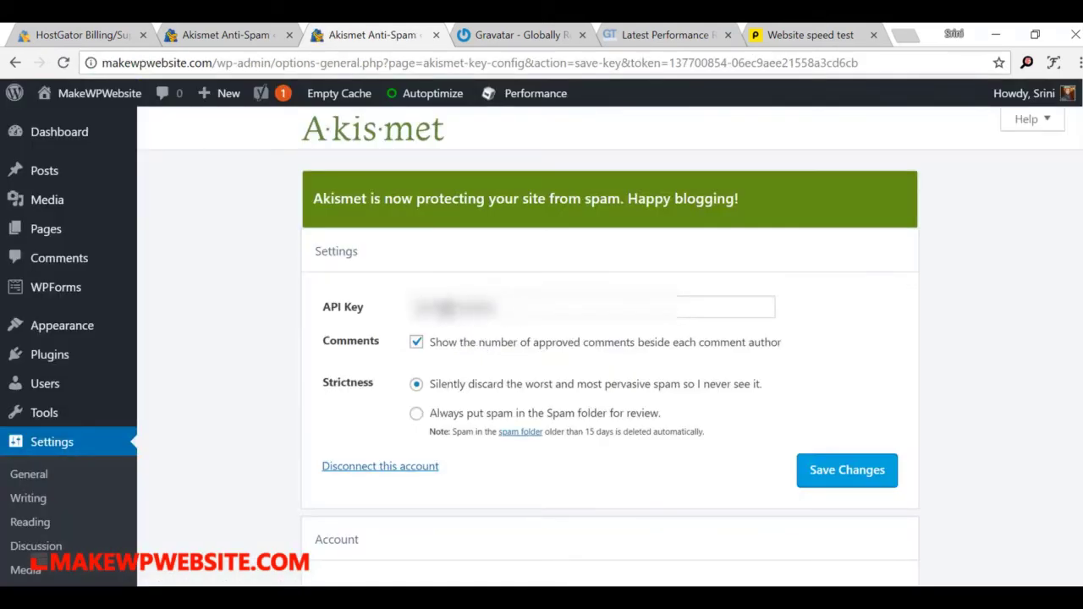
{"action": "mouse_move", "coordinate": [89, 101]}
{"action": "scroll", "coordinate": [487, 312], "scroll_direction": "down", "scroll_amount": 1}
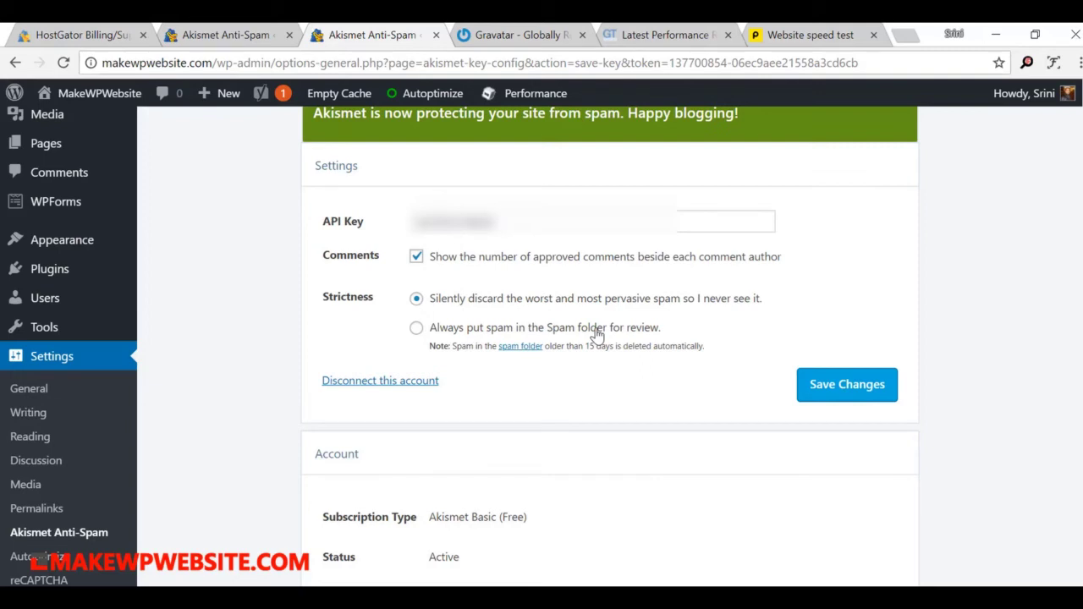
Step: Save the Akismet settings and return to the WordPress dashboard
{"action": "left_click", "coordinate": [842, 388]}
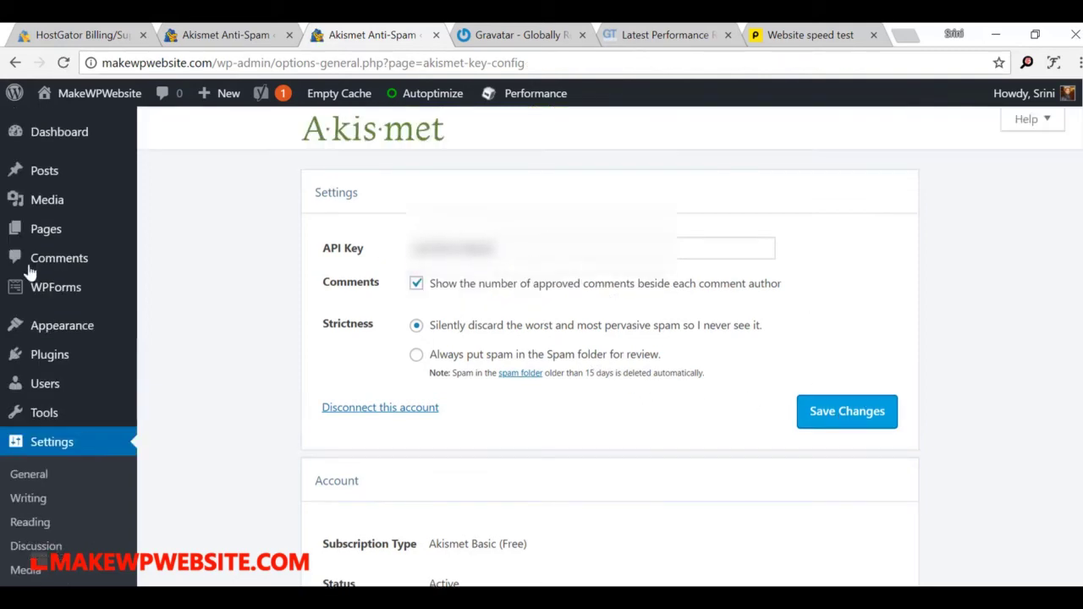
{"action": "mouse_move", "coordinate": [84, 136]}
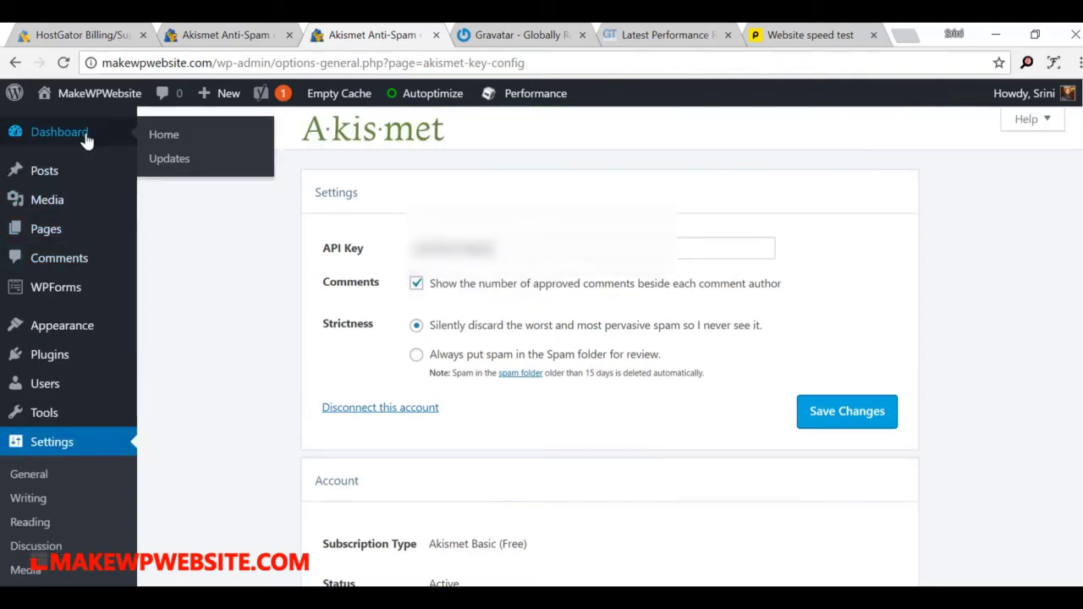
{"action": "left_click", "coordinate": [181, 144]}
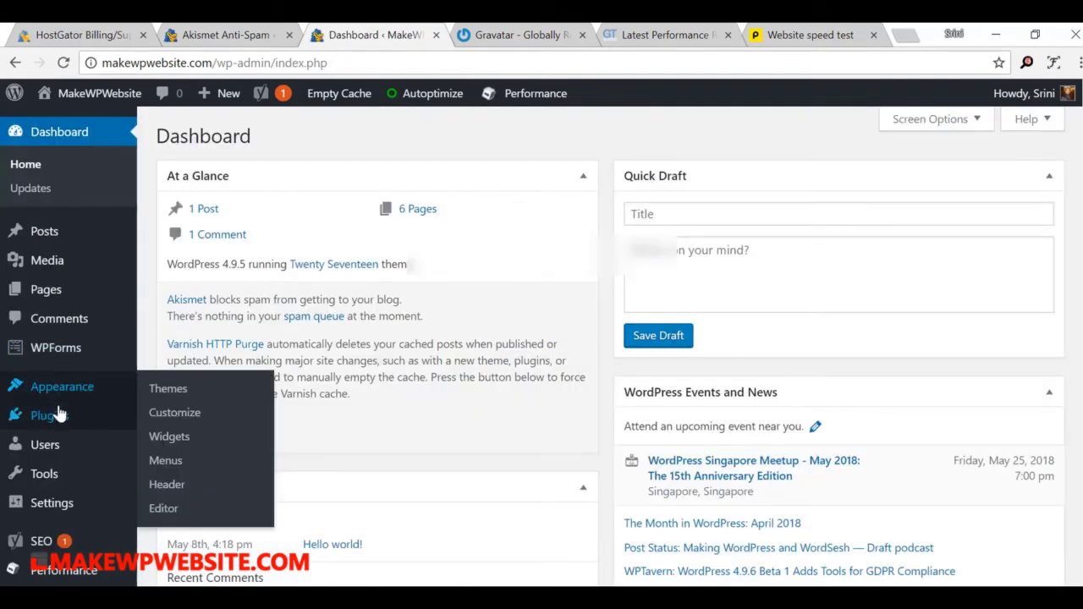
Step: From Installed Plugins, open the Settings link under Akismet Anti-Spam
{"action": "mouse_move", "coordinate": [59, 415]}
{"action": "left_click", "coordinate": [175, 415]}
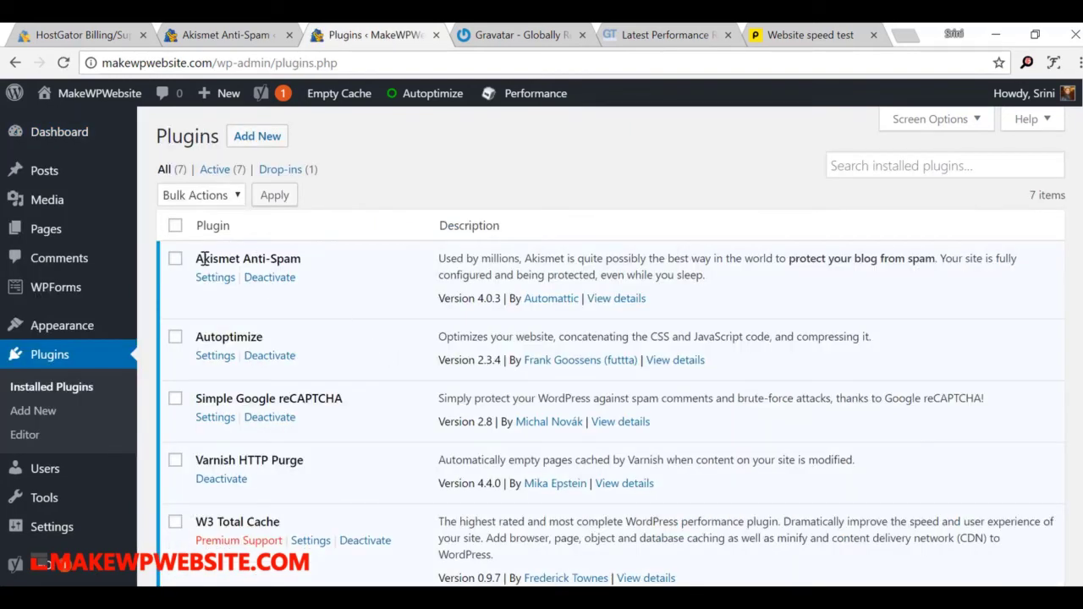
{"action": "left_click_drag", "start_coordinate": [199, 259], "coordinate": [244, 259]}
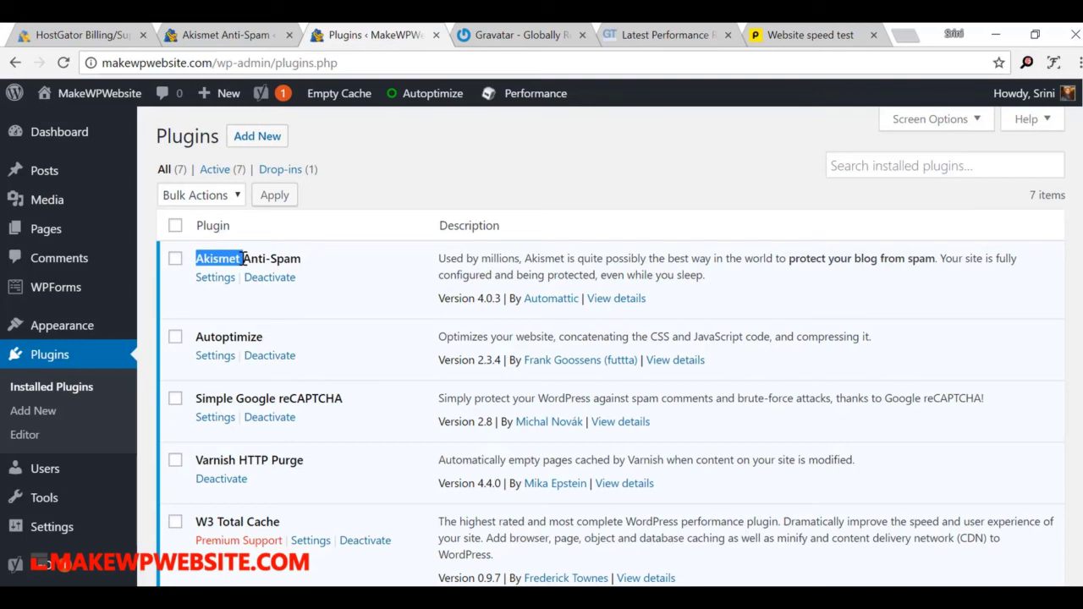
{"action": "left_click", "coordinate": [371, 263]}
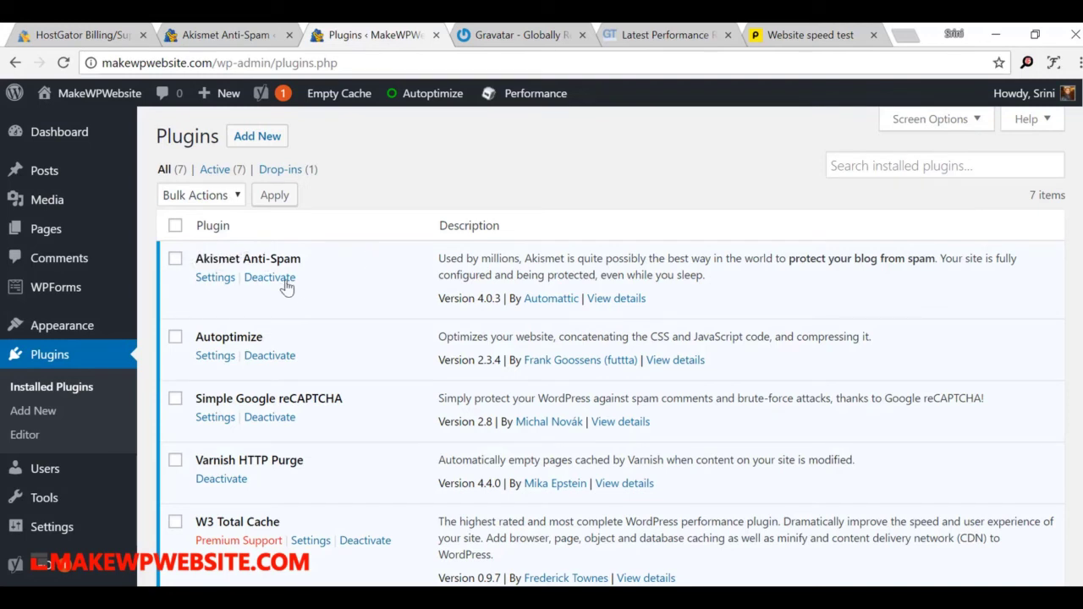
{"action": "left_click", "coordinate": [224, 286]}
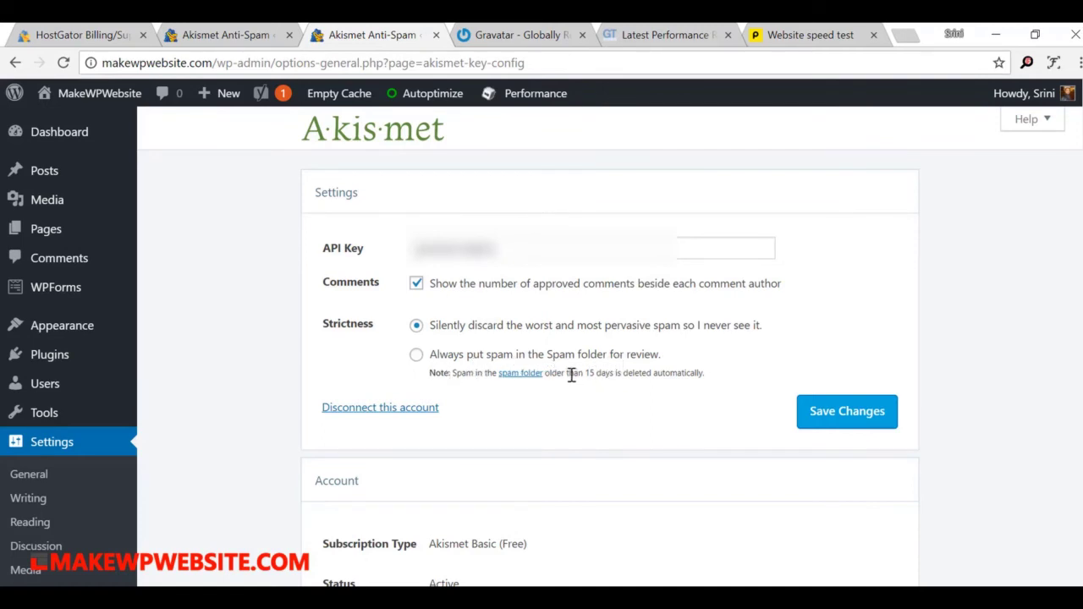
{"action": "left_click_drag", "start_coordinate": [568, 375], "coordinate": [700, 371]}
{"action": "left_click", "coordinate": [742, 378]}
{"action": "left_click_drag", "start_coordinate": [584, 374], "coordinate": [429, 373]}
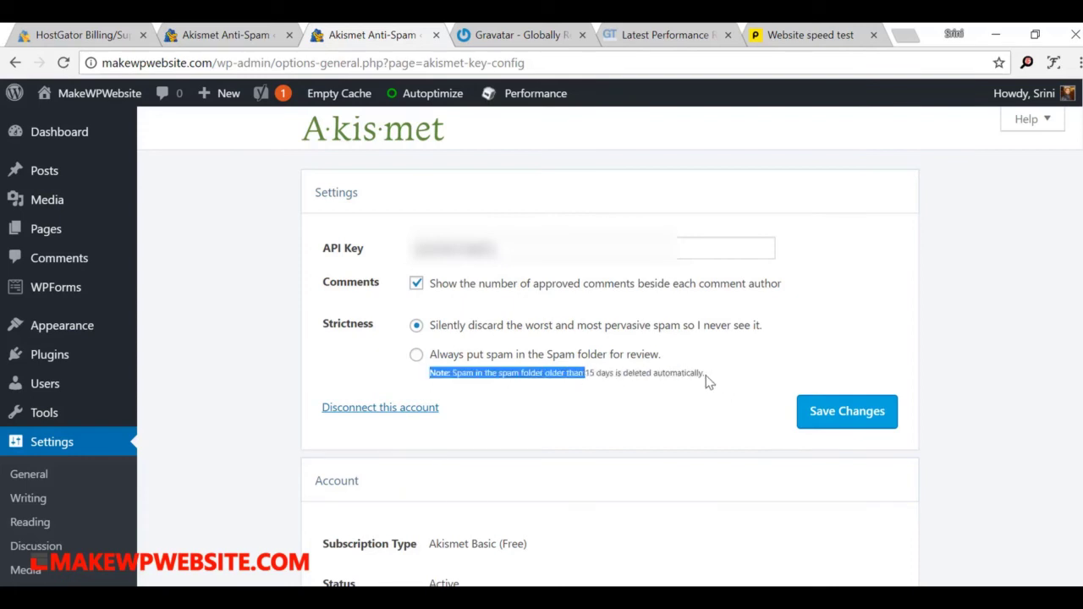
{"action": "left_click", "coordinate": [708, 382], "text": "shift"}
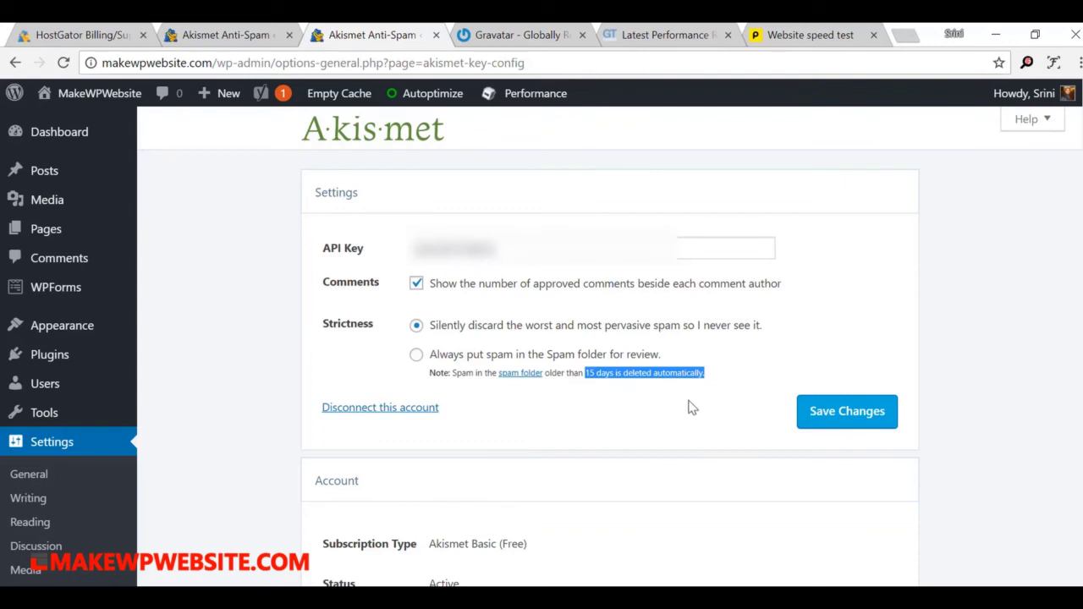
{"action": "left_click", "coordinate": [684, 398]}
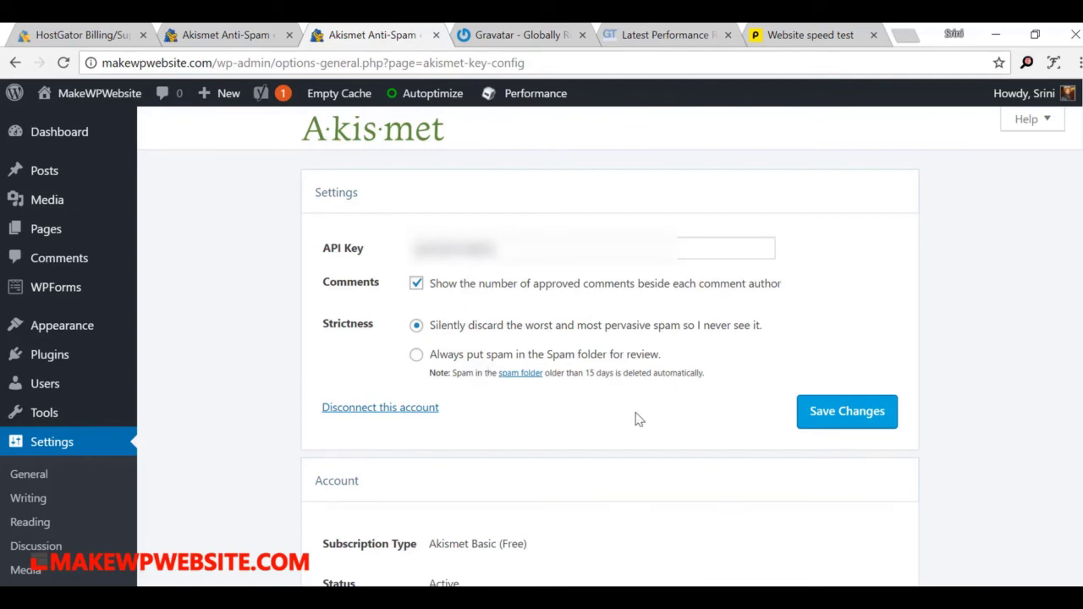
{"action": "scroll", "coordinate": [640, 419], "scroll_direction": "down", "scroll_amount": 2}
{"action": "scroll", "coordinate": [640, 418], "scroll_direction": "up", "scroll_amount": 2}
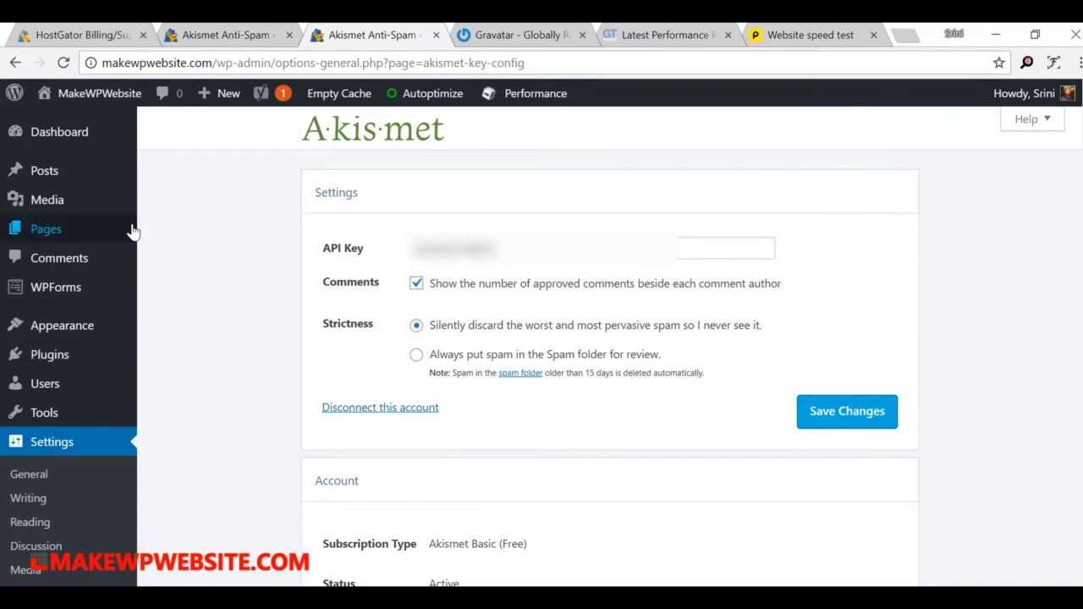
Step: Go to Installed Plugins, point out Simple Google reCAPTCHA, and open its Settings
{"action": "mouse_move", "coordinate": [59, 356]}
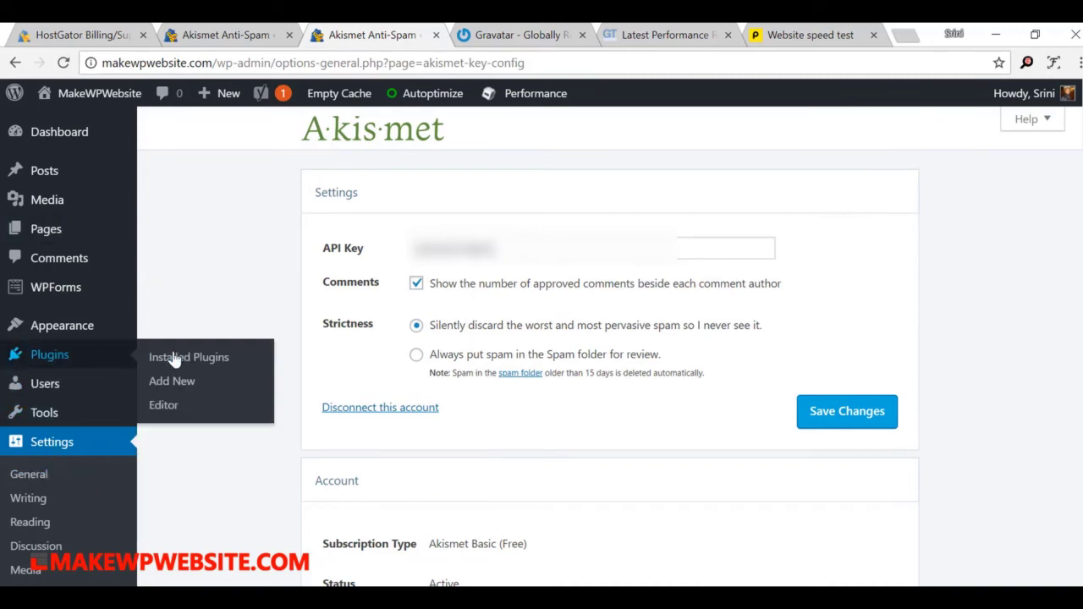
{"action": "left_click", "coordinate": [177, 358]}
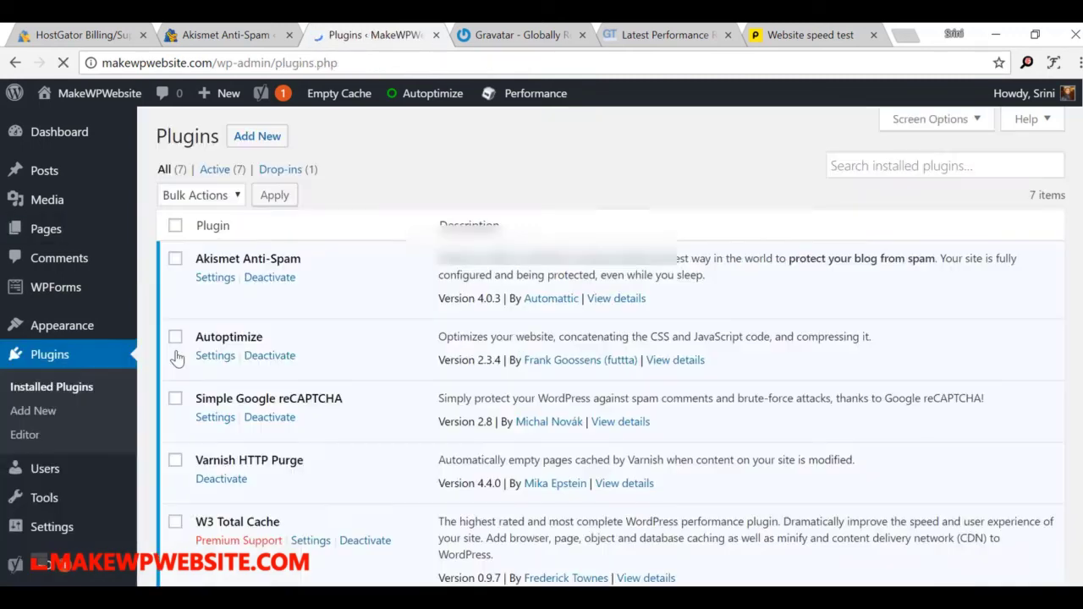
{"action": "scroll", "coordinate": [432, 305], "scroll_direction": "down", "scroll_amount": 3}
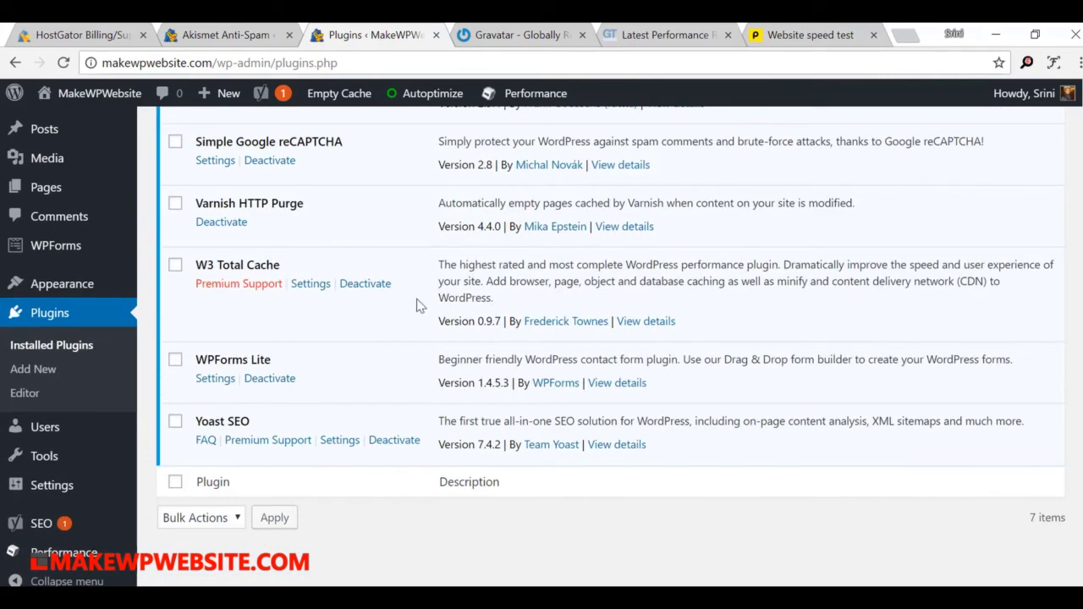
{"action": "scroll", "coordinate": [397, 296], "scroll_direction": "up", "scroll_amount": 2}
{"action": "left_click_drag", "start_coordinate": [238, 314], "coordinate": [370, 316]}
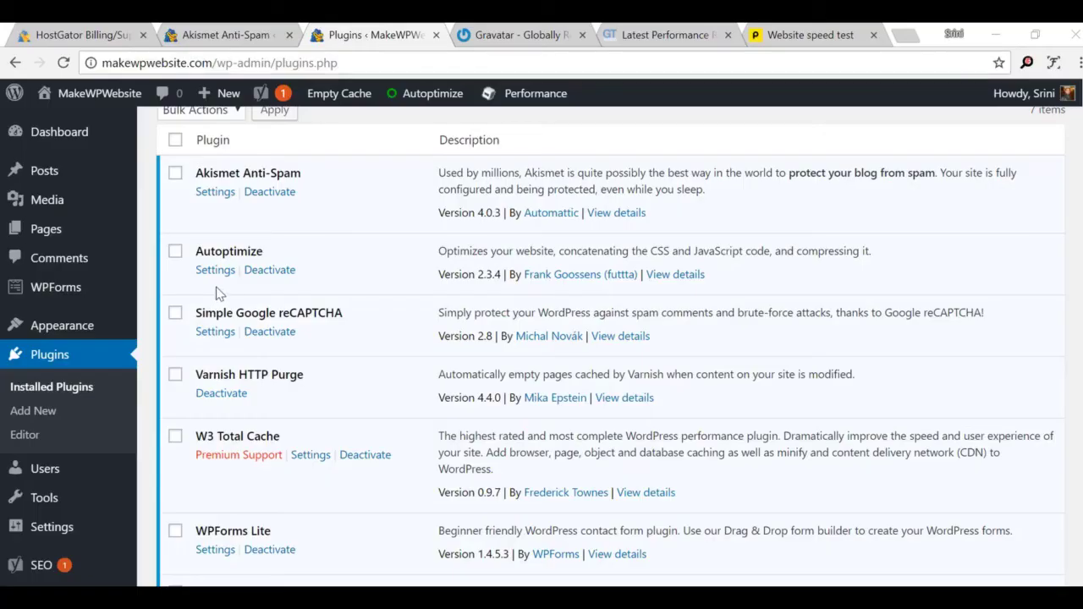
{"action": "left_click_drag", "start_coordinate": [195, 310], "coordinate": [334, 307]}
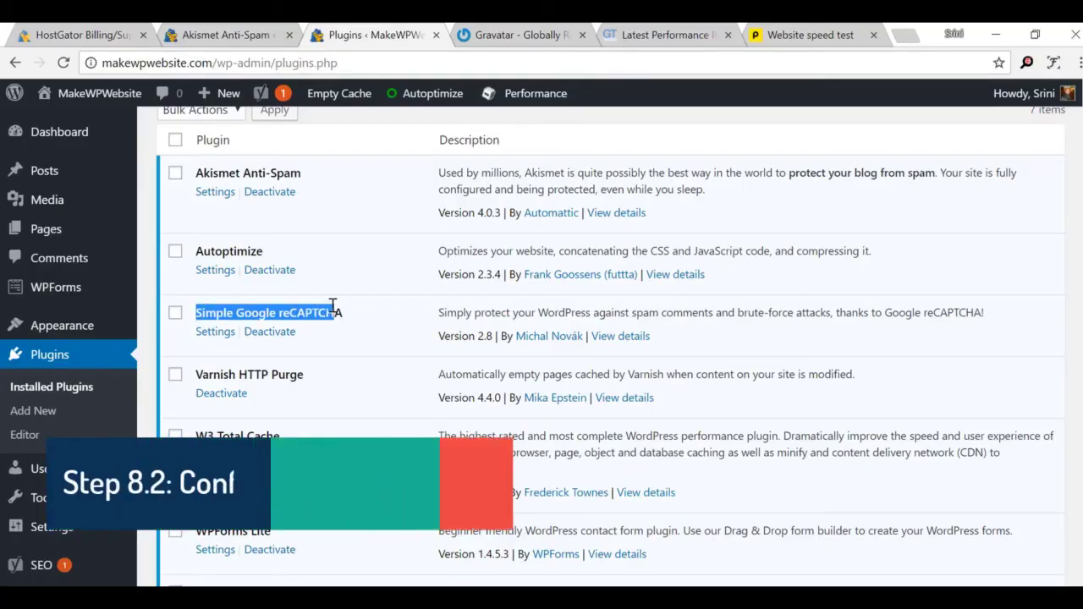
{"action": "left_click", "coordinate": [392, 315]}
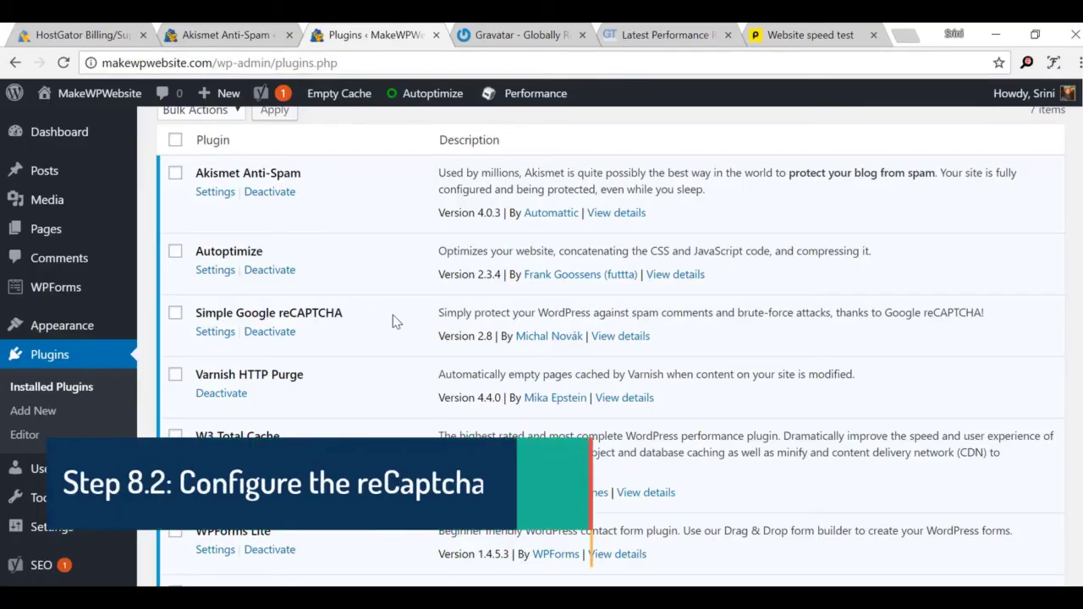
{"action": "left_click", "coordinate": [216, 336]}
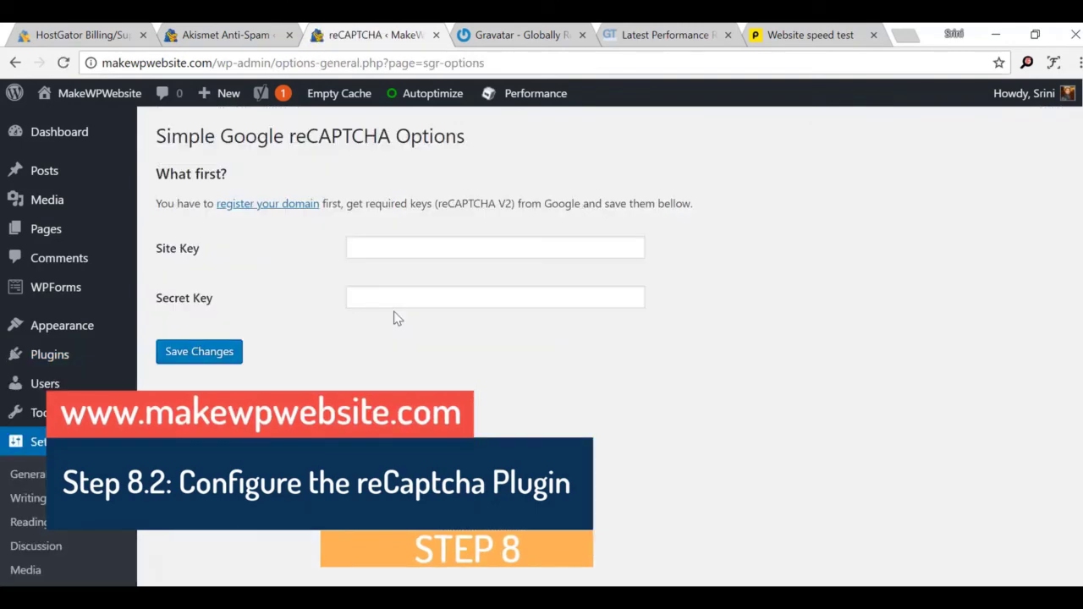
Step: Point out the empty Site Key and Secret Key fields, then follow 'register your domain'
{"action": "left_click", "coordinate": [381, 252]}
{"action": "left_click", "coordinate": [378, 301]}
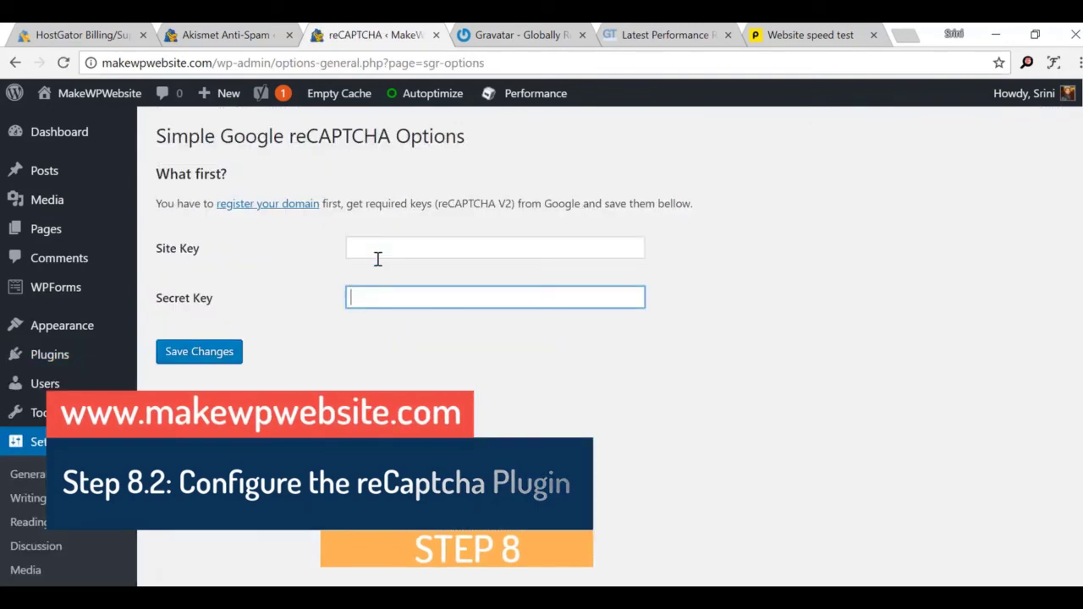
{"action": "left_click", "coordinate": [377, 248]}
{"action": "left_click", "coordinate": [382, 292]}
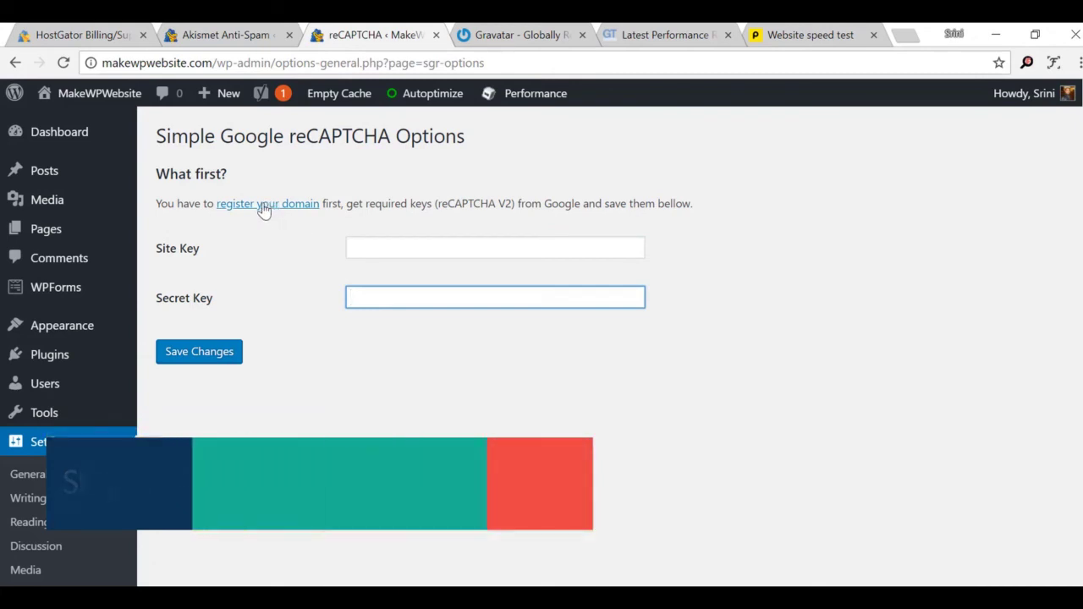
{"action": "left_click", "coordinate": [265, 205]}
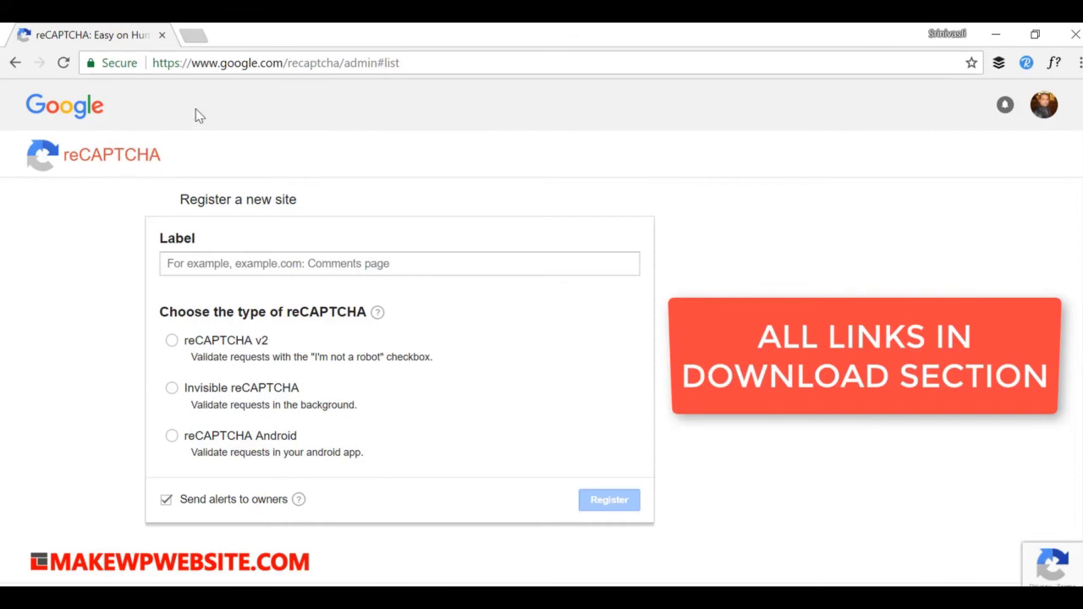
Step: Label the site MakeWPWebsite, choose reCAPTCHA v2, add domain makewpwebsite.com, and accept the terms
{"action": "left_click", "coordinate": [362, 343]}
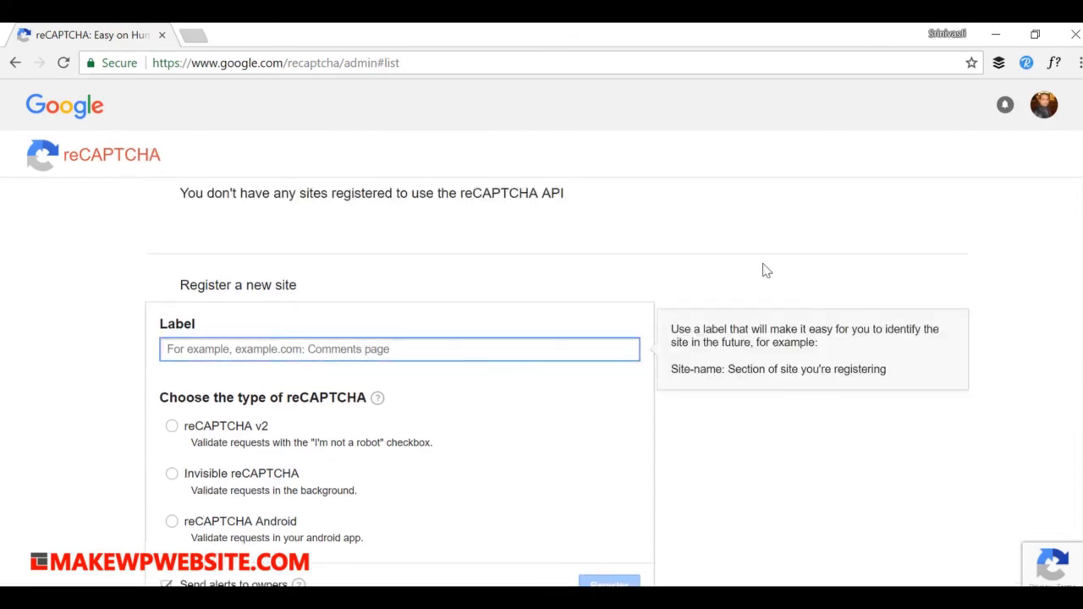
{"action": "type", "text": "MakeWPWebsite"}
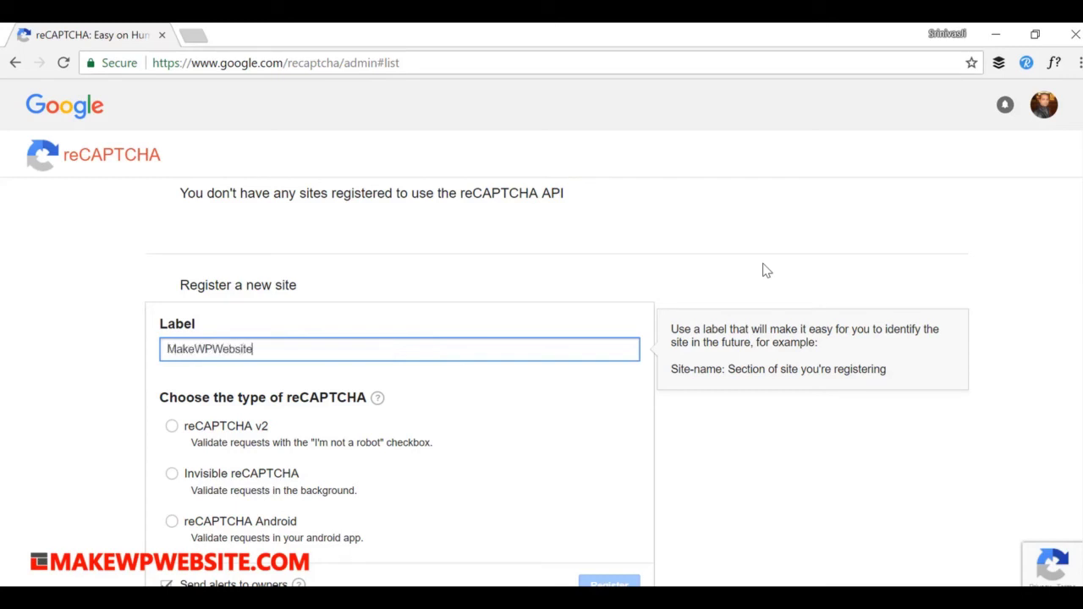
{"action": "scroll", "coordinate": [707, 369], "scroll_direction": "down", "scroll_amount": 1}
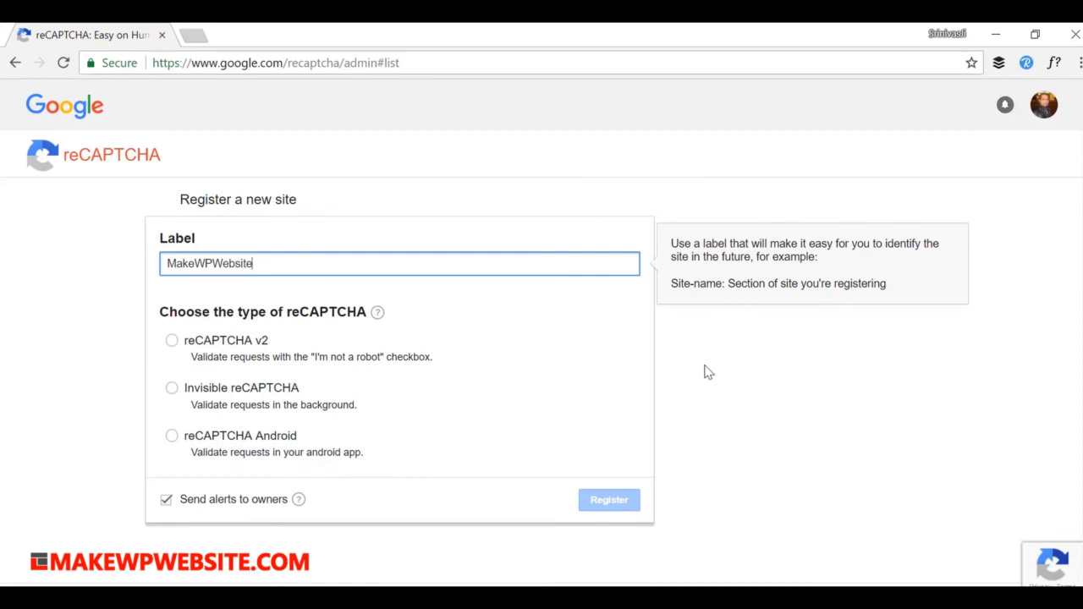
{"action": "left_click", "coordinate": [172, 342]}
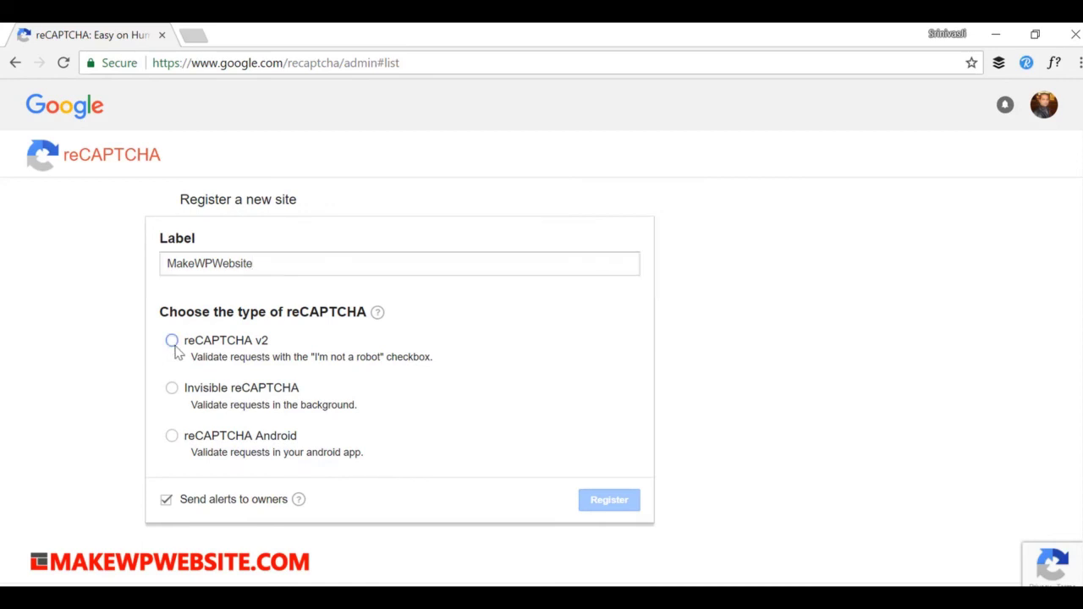
{"action": "scroll", "coordinate": [554, 377], "scroll_direction": "down", "scroll_amount": 2}
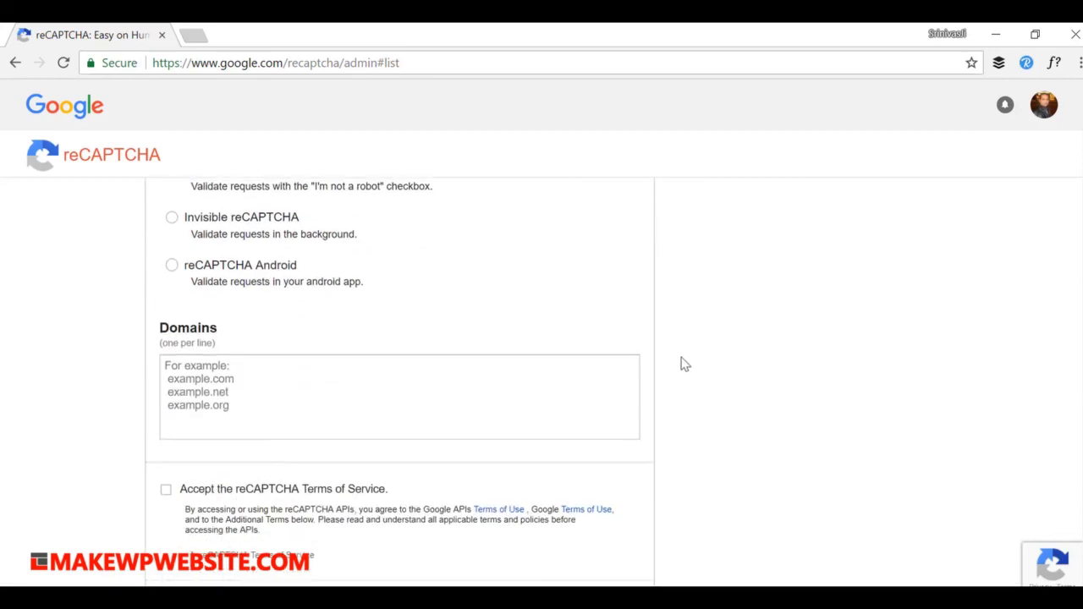
{"action": "left_click", "coordinate": [362, 415]}
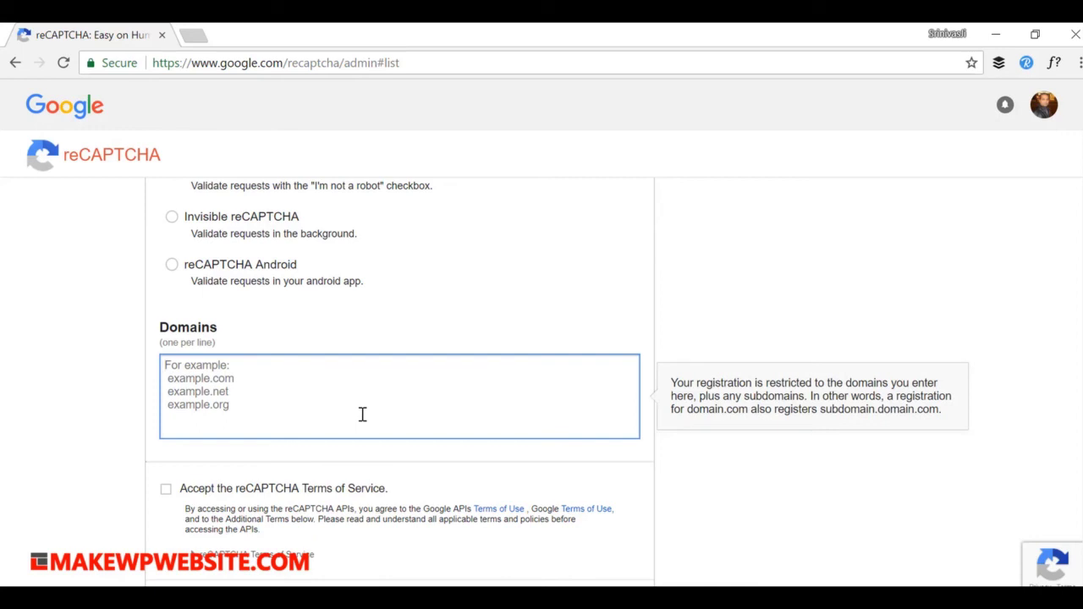
{"action": "type", "text": "makewpwebs"}
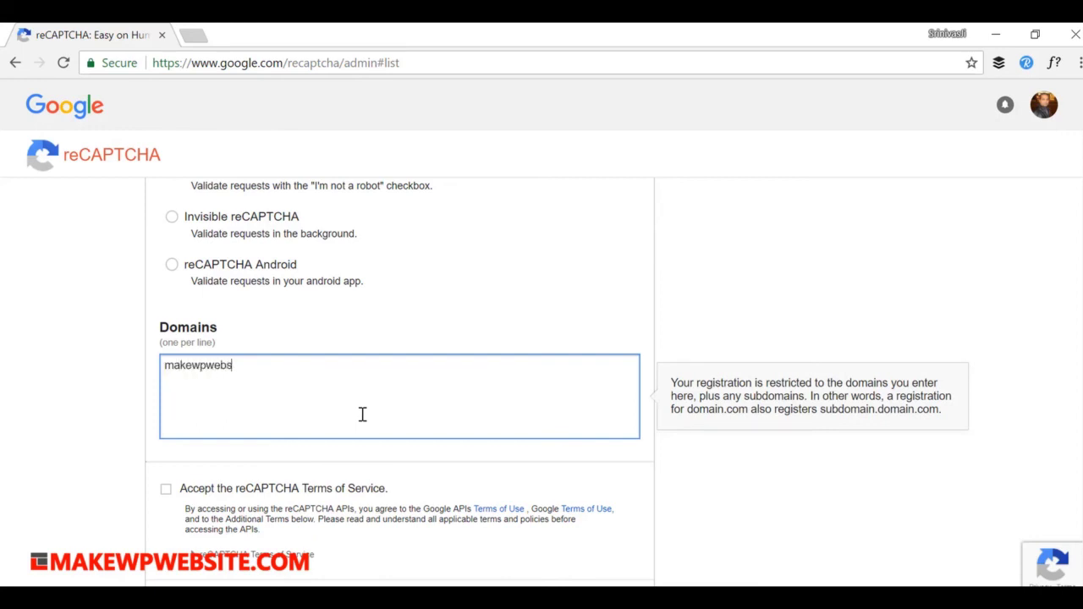
{"action": "type", "text": "ite.com"}
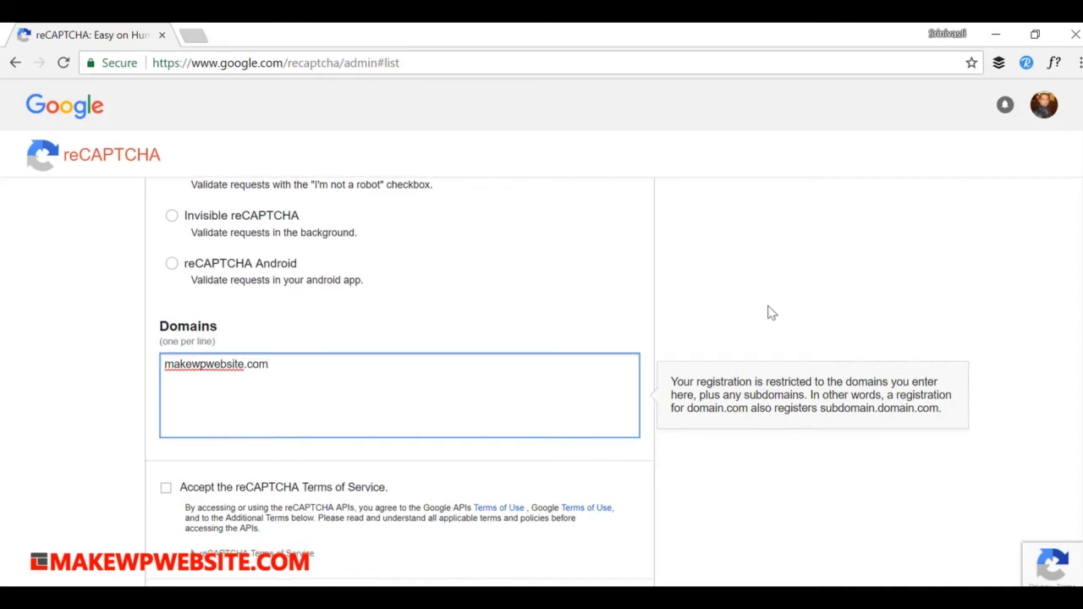
{"action": "scroll", "coordinate": [266, 363], "scroll_direction": "down", "scroll_amount": 2}
{"action": "left_click", "coordinate": [166, 387]}
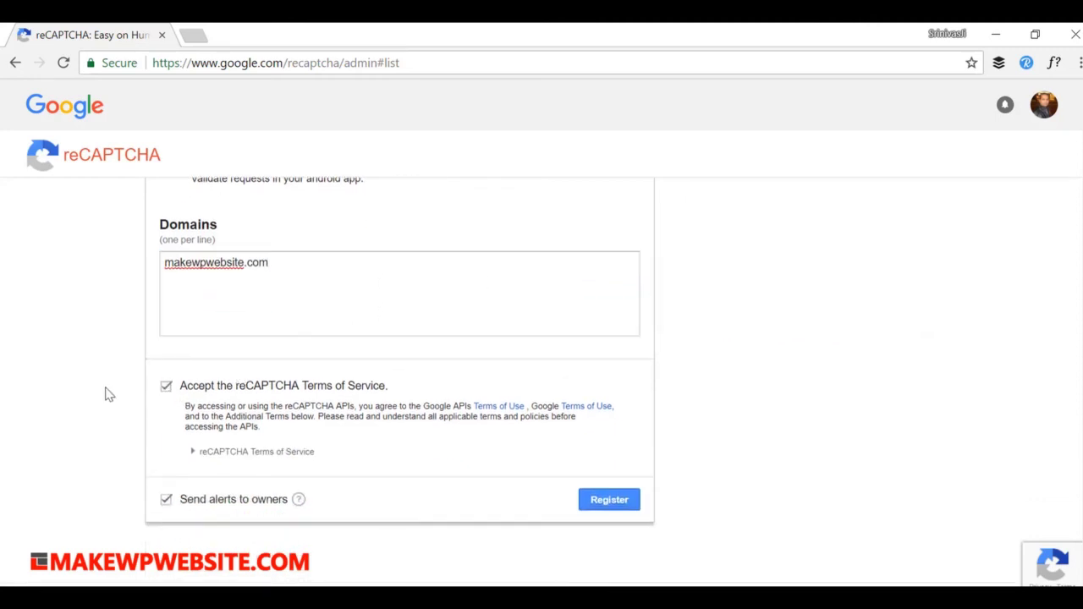
{"action": "scroll", "coordinate": [104, 381], "scroll_direction": "up", "scroll_amount": 1}
{"action": "scroll", "coordinate": [104, 381], "scroll_direction": "down", "scroll_amount": 1}
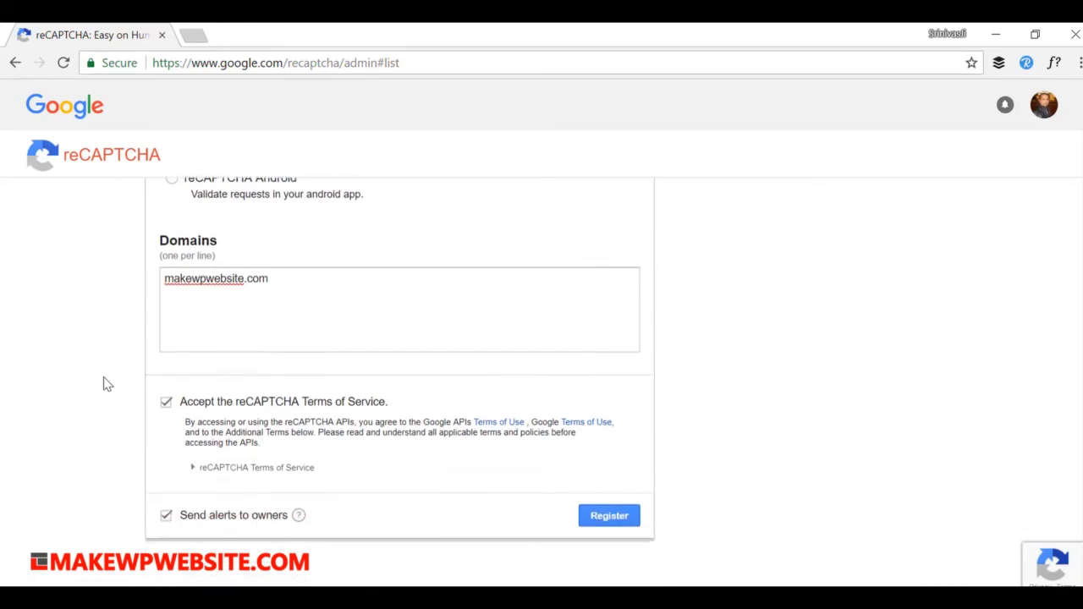
{"action": "scroll", "coordinate": [875, 341], "scroll_direction": "up", "scroll_amount": 4}
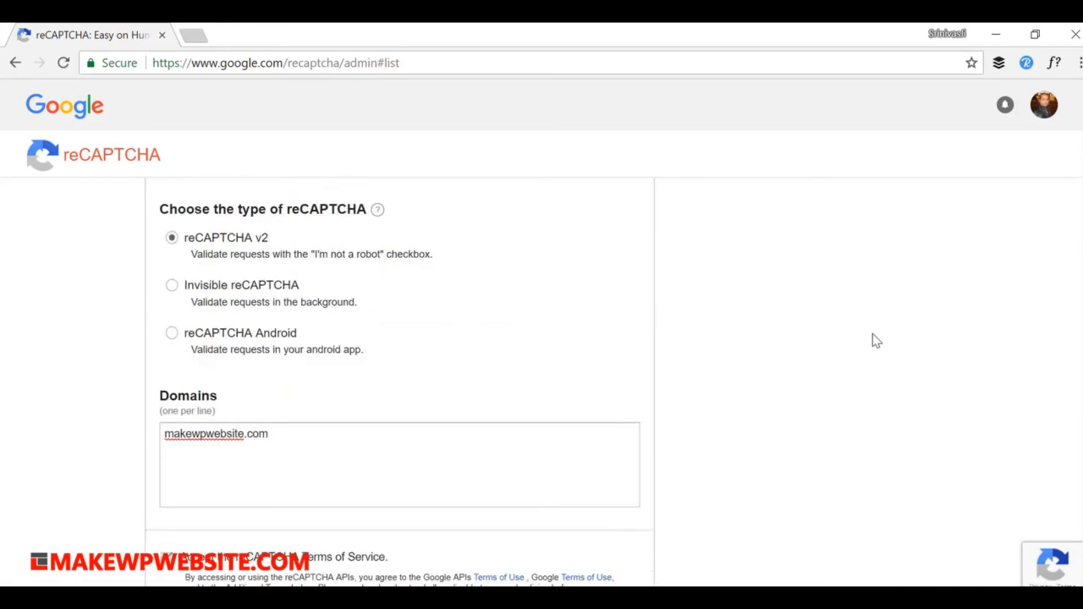
Step: Confirm which Google account is signed in, then register the site
{"action": "left_click", "coordinate": [1043, 111]}
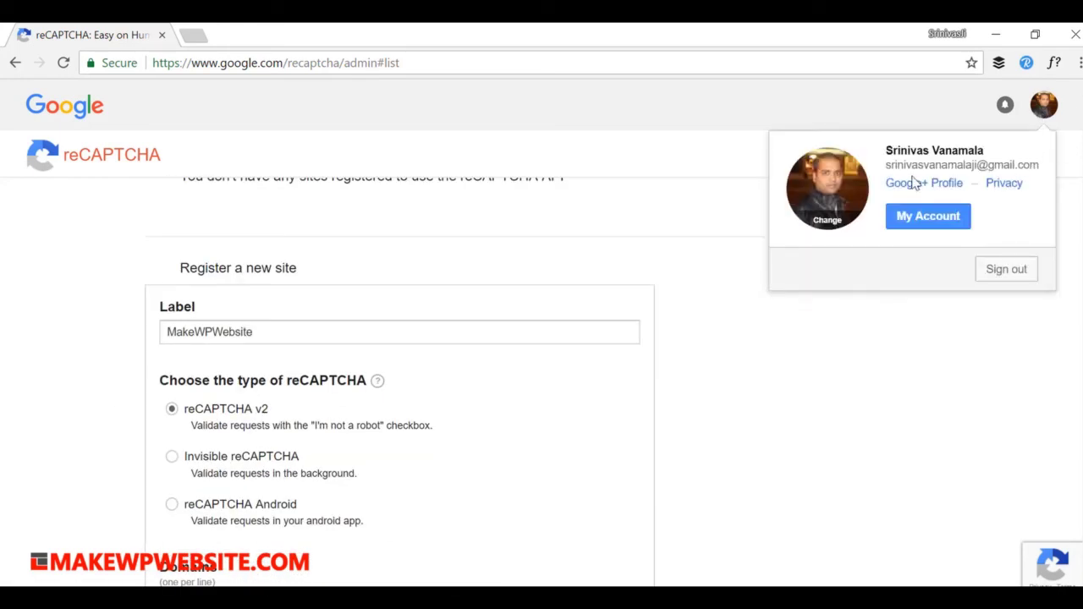
{"action": "left_click_drag", "start_coordinate": [889, 165], "coordinate": [1037, 165]}
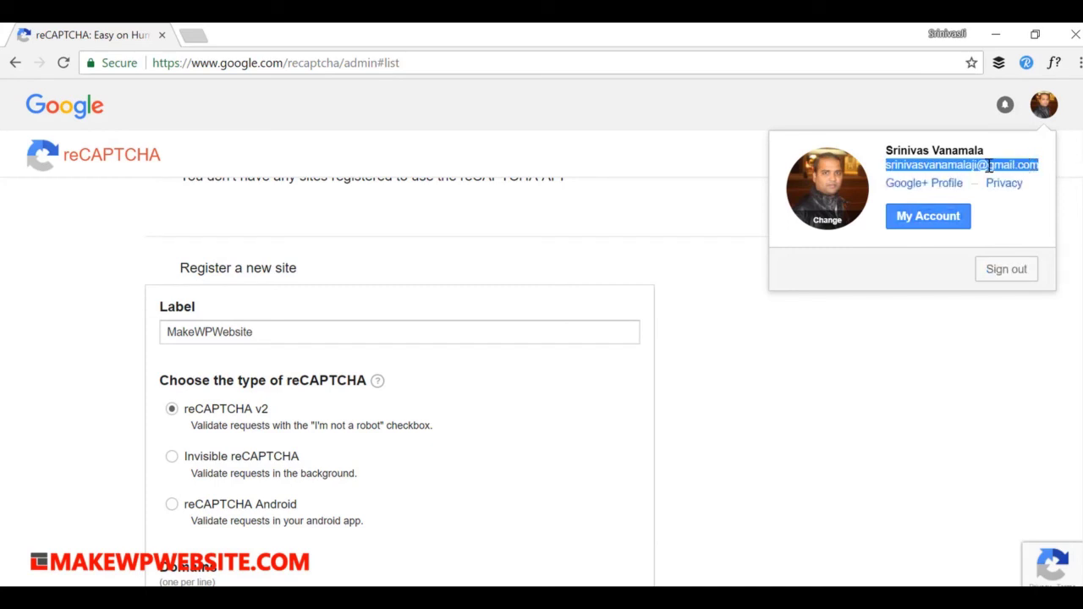
{"action": "left_click", "coordinate": [801, 448]}
{"action": "scroll", "coordinate": [793, 369], "scroll_direction": "down", "scroll_amount": 2}
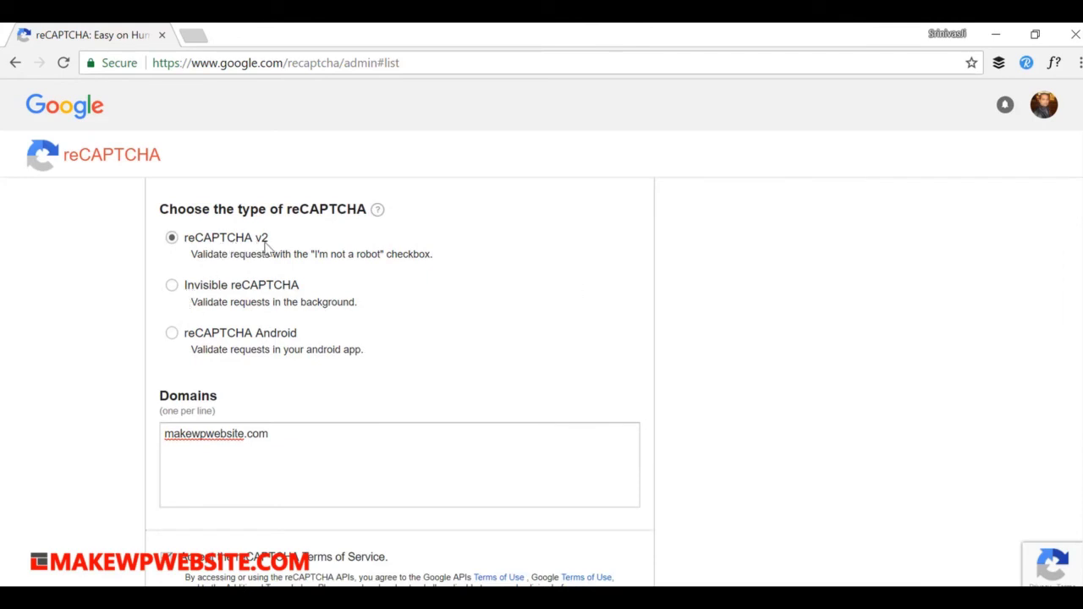
{"action": "scroll", "coordinate": [703, 264], "scroll_direction": "down", "scroll_amount": 2}
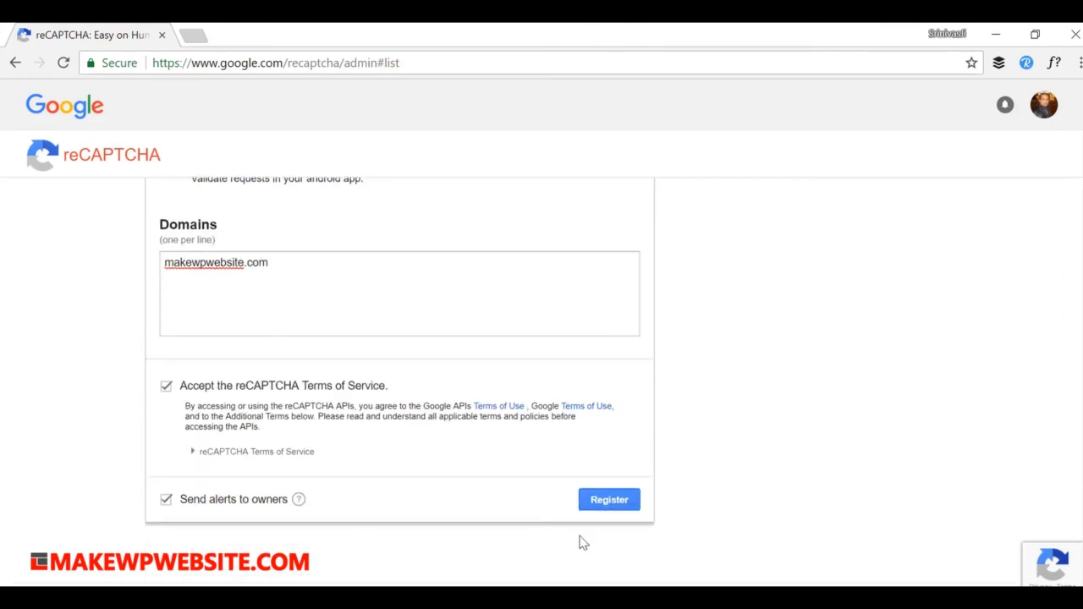
{"action": "left_click", "coordinate": [606, 504]}
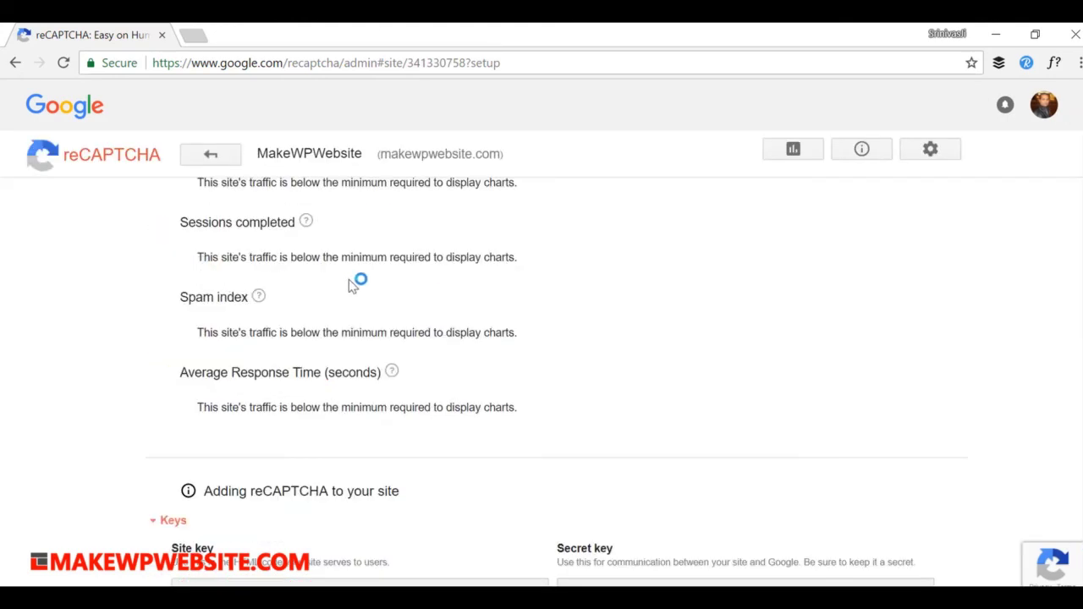
Step: Scroll to MakeWPWebsite's Keys section and select the full Site key value
{"action": "scroll", "coordinate": [479, 352], "scroll_direction": "up", "scroll_amount": 1}
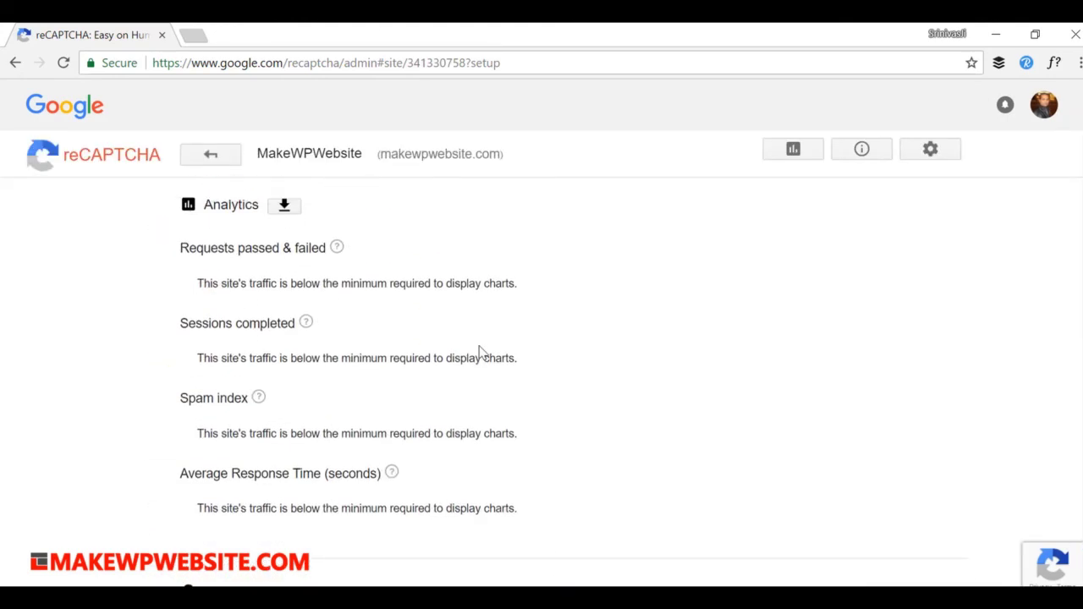
{"action": "scroll", "coordinate": [479, 353], "scroll_direction": "down", "scroll_amount": 4}
{"action": "scroll", "coordinate": [479, 352], "scroll_direction": "down", "scroll_amount": 4}
{"action": "scroll", "coordinate": [479, 352], "scroll_direction": "up", "scroll_amount": 4}
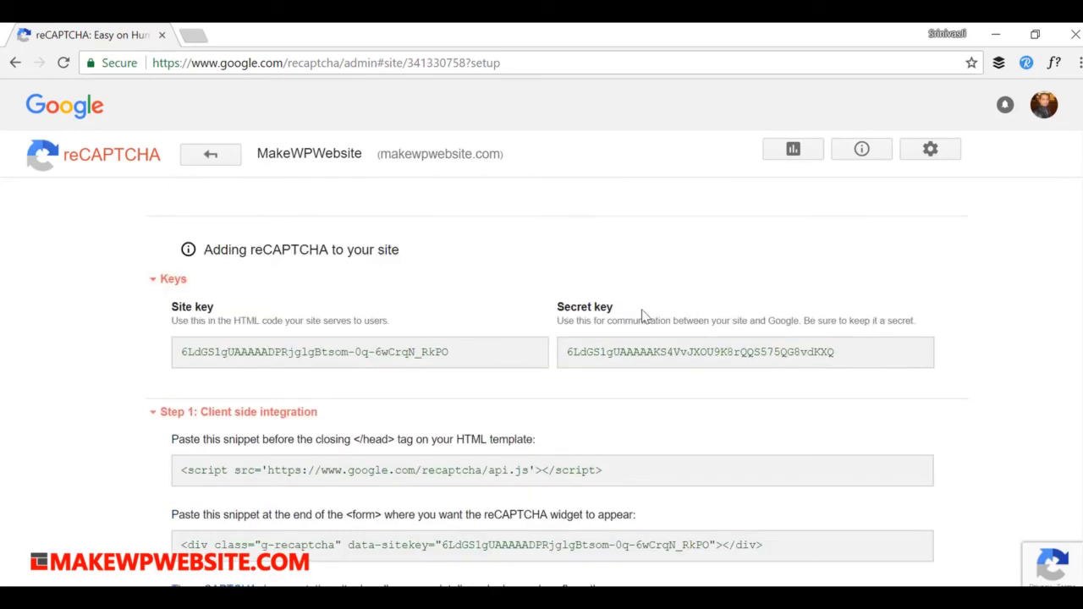
{"action": "left_click_drag", "start_coordinate": [453, 359], "coordinate": [183, 359]}
{"action": "key", "text": "ctrl+c"}
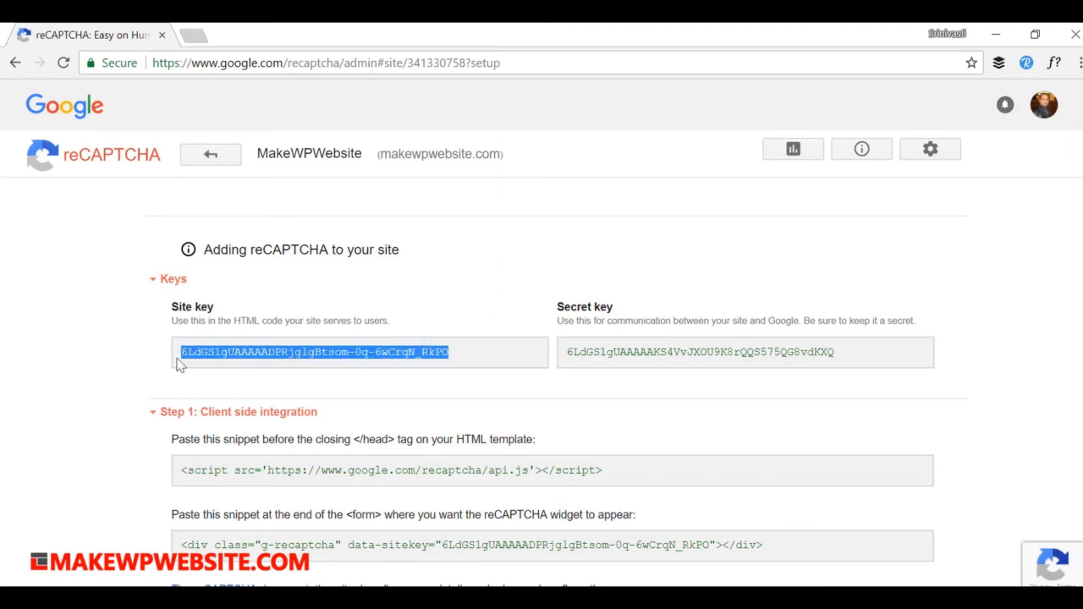
Step: Paste the copied Google site key into the Simple Google reCAPTCHA Site Key field
{"action": "key", "text": "alt+Tab"}
{"action": "left_click", "coordinate": [442, 251]}
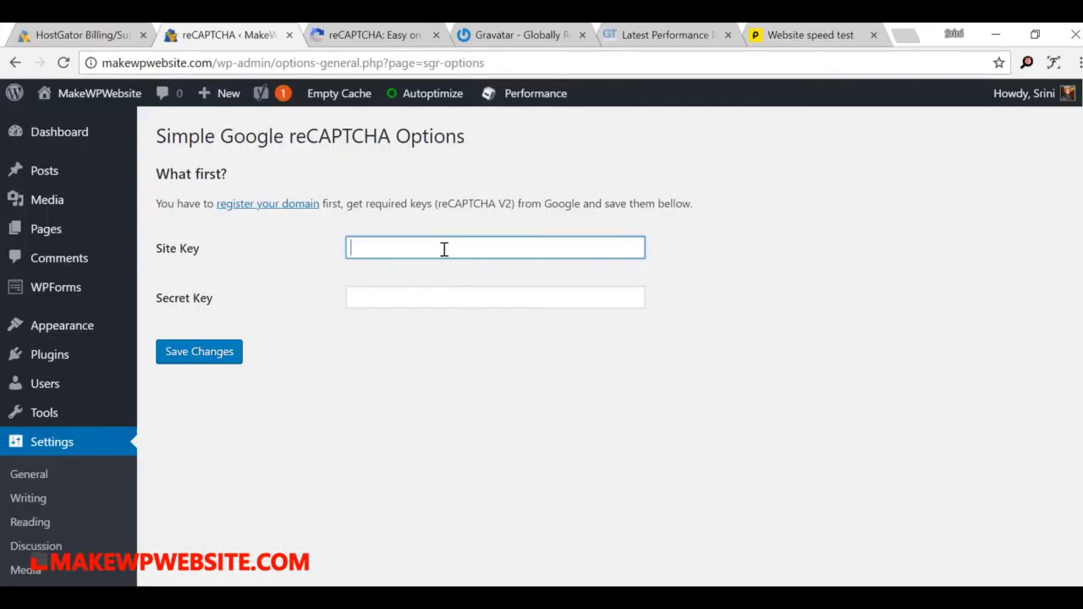
{"action": "key", "text": "ctrl+v"}
Step: Copy the secret key from the reCAPTCHA keys page, paste it into the Secret Key field, and save
{"action": "left_click", "coordinate": [418, 303]}
{"action": "key", "text": "alt+Tab"}
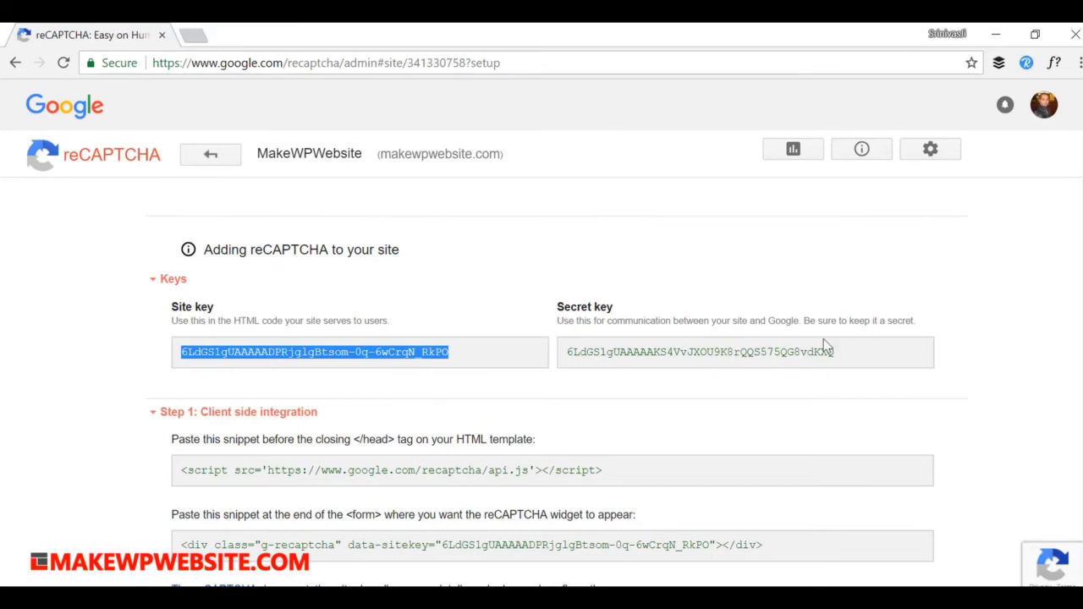
{"action": "left_click_drag", "start_coordinate": [842, 354], "coordinate": [559, 372]}
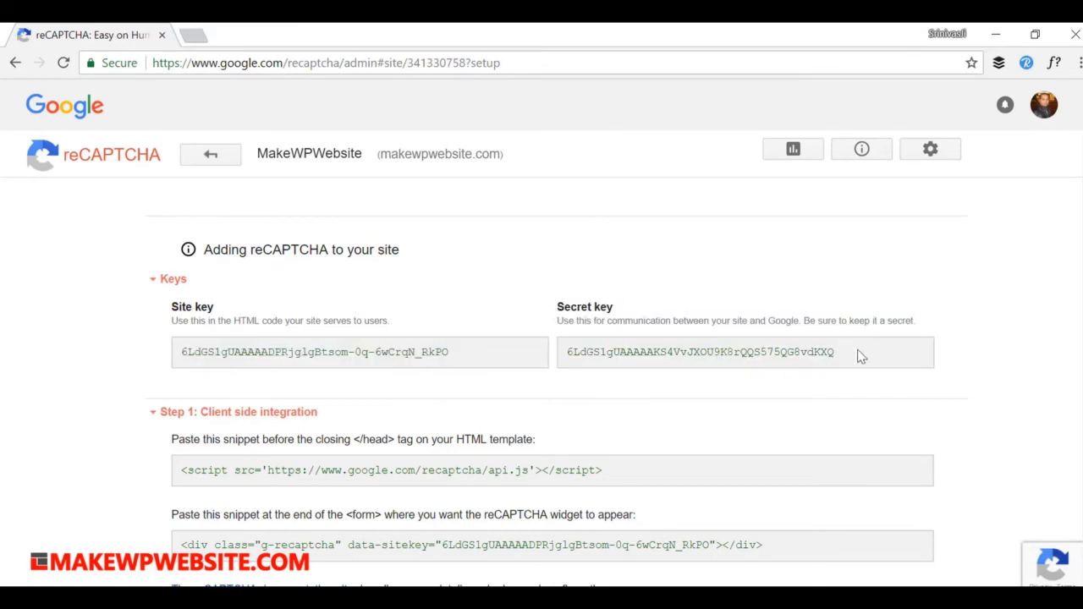
{"action": "left_click_drag", "start_coordinate": [860, 356], "coordinate": [569, 362]}
{"action": "key", "text": "ctrl+c"}
{"action": "key", "text": "alt+Tab"}
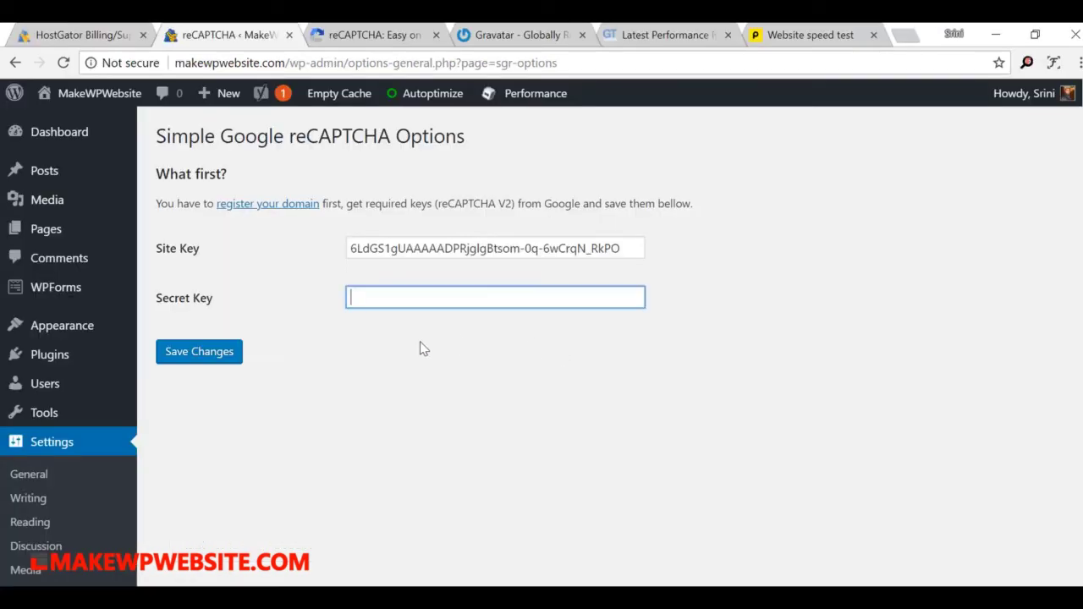
{"action": "key", "text": "ctrl+v"}
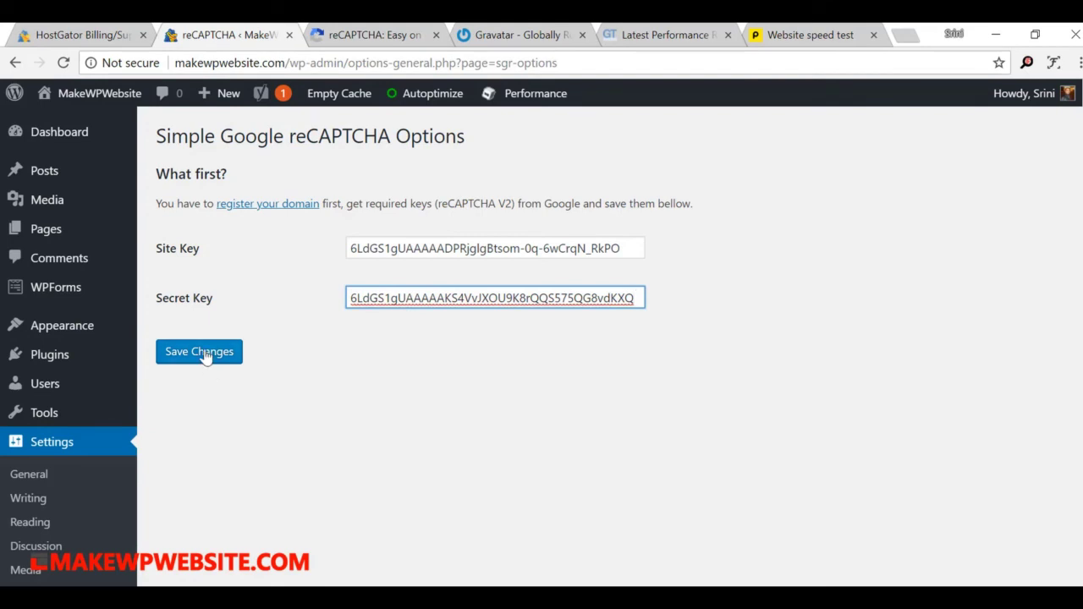
{"action": "left_click", "coordinate": [204, 357]}
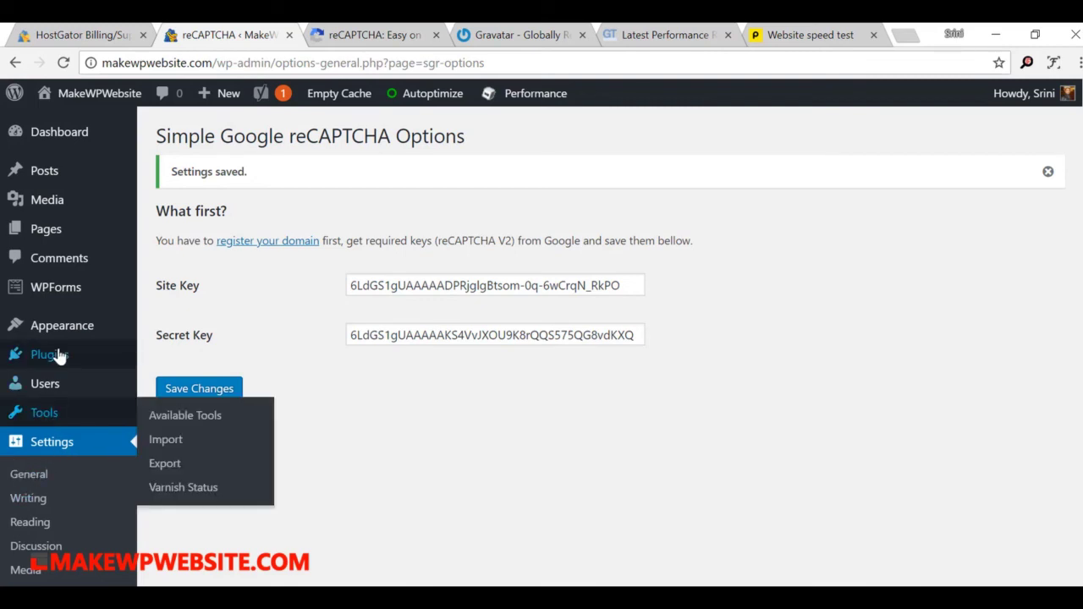
Step: Check Simple Google reCAPTCHA in Installed Plugins, then log out from the Howdy account menu
{"action": "mouse_move", "coordinate": [76, 355]}
{"action": "left_click", "coordinate": [181, 361]}
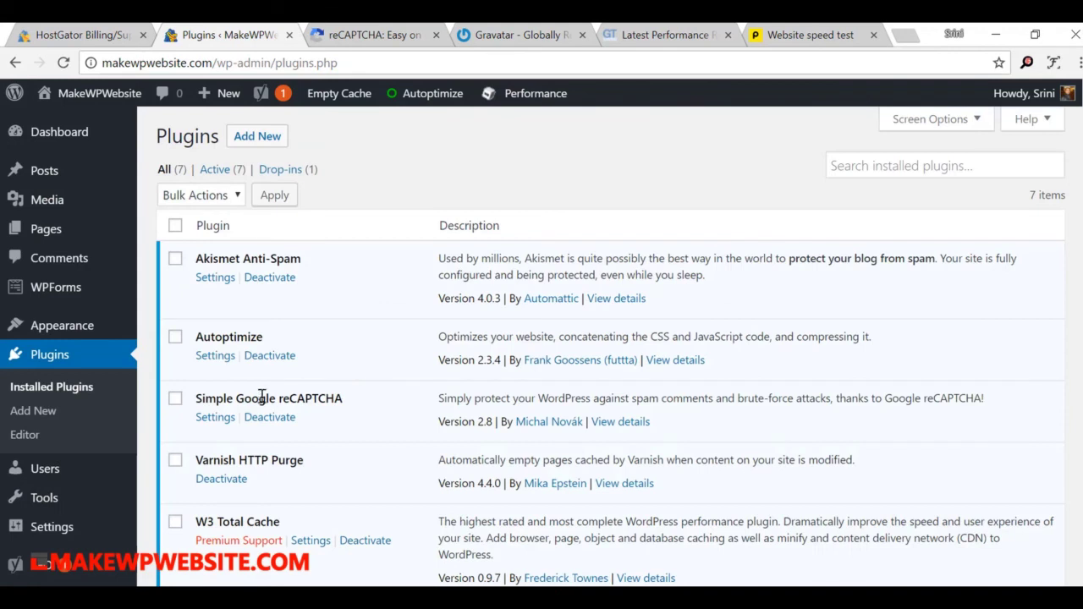
{"action": "left_click_drag", "start_coordinate": [215, 403], "coordinate": [191, 405]}
{"action": "left_click", "coordinate": [355, 399]}
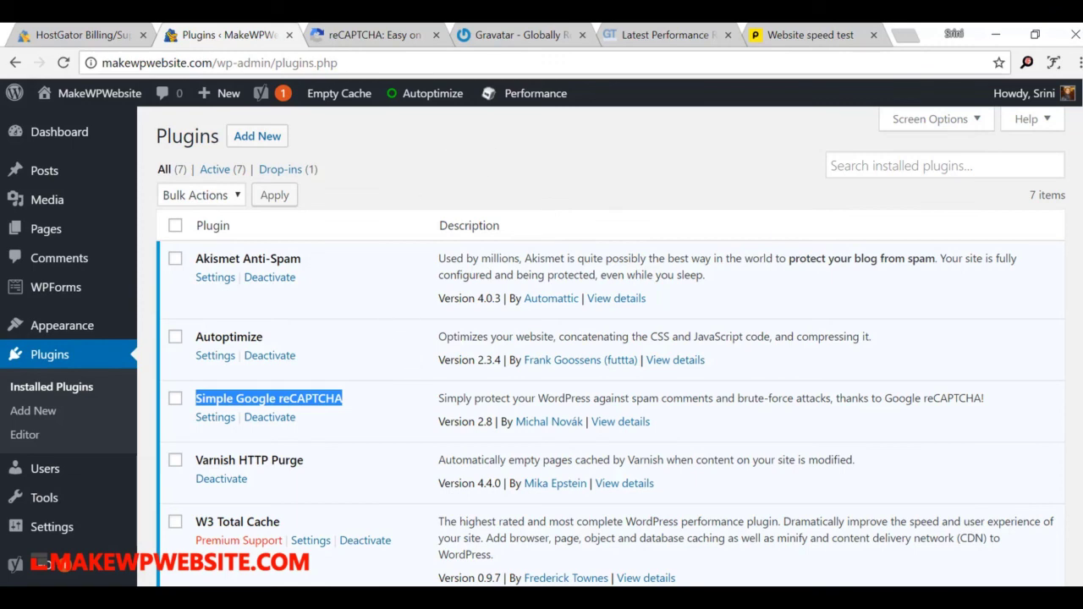
{"action": "mouse_move", "coordinate": [1045, 95]}
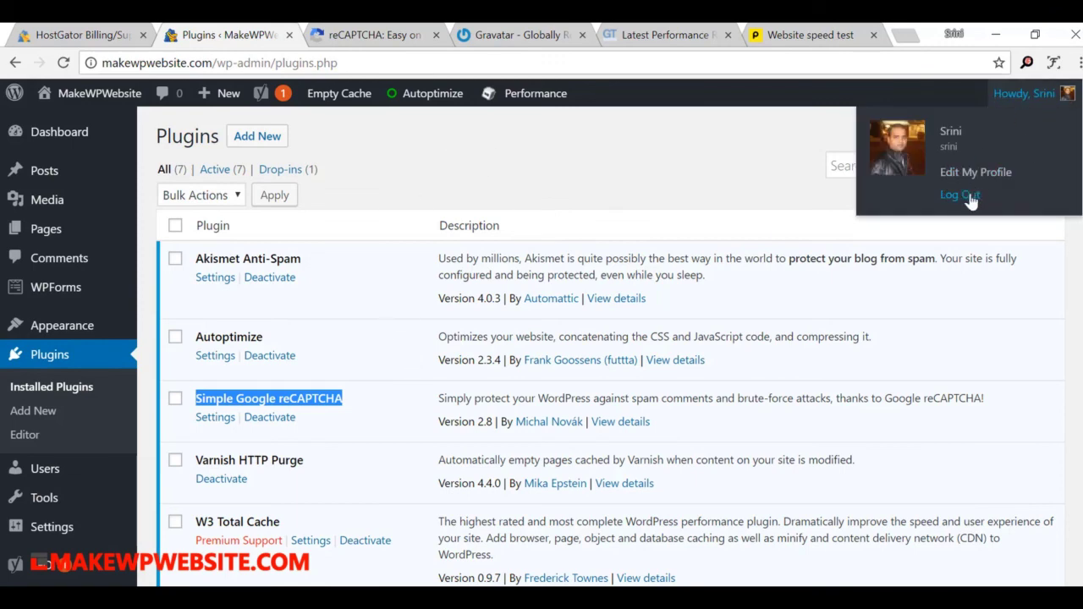
{"action": "left_click", "coordinate": [961, 196]}
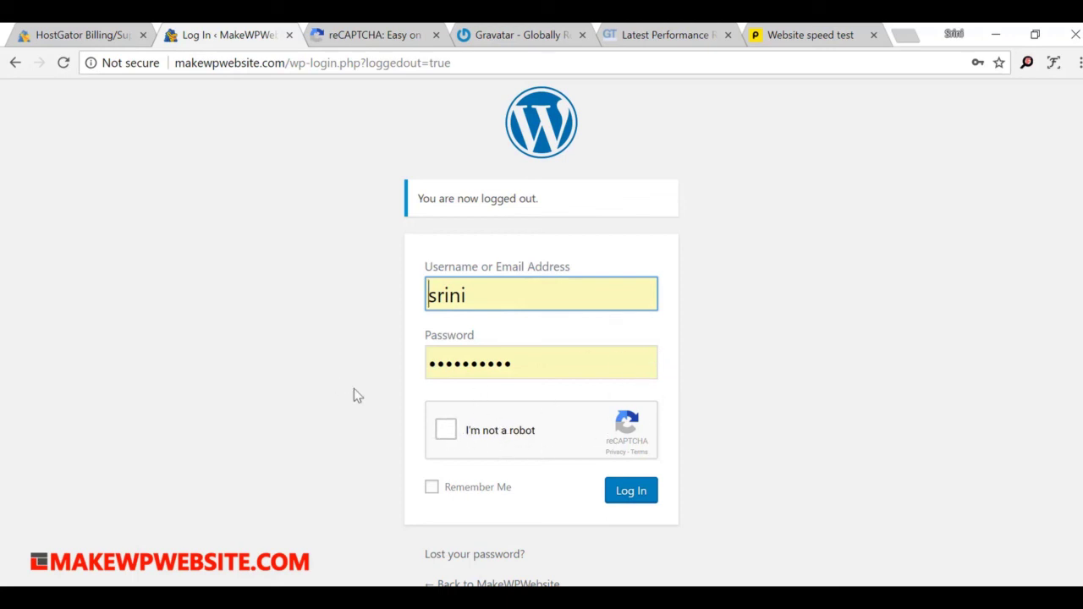
Step: Pass the reCAPTCHA by selecting six street-sign tiles and skipping the vehicles grid, then log in
{"action": "left_click", "coordinate": [445, 431]}
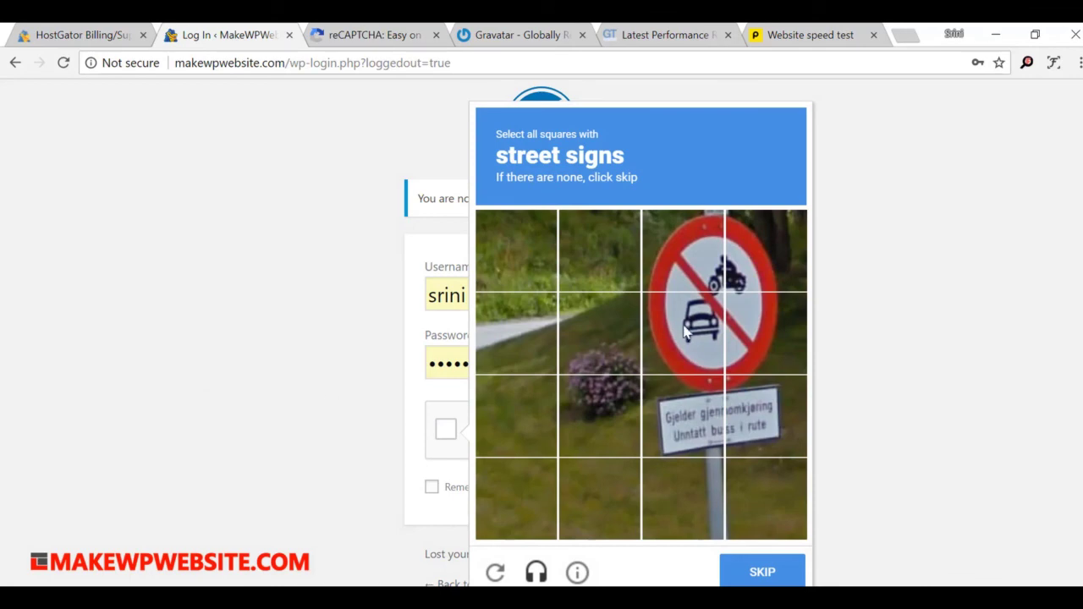
{"action": "left_click", "coordinate": [682, 264]}
{"action": "left_click", "coordinate": [786, 251]}
{"action": "left_click", "coordinate": [760, 327]}
{"action": "left_click", "coordinate": [694, 343]}
{"action": "left_click", "coordinate": [694, 397]}
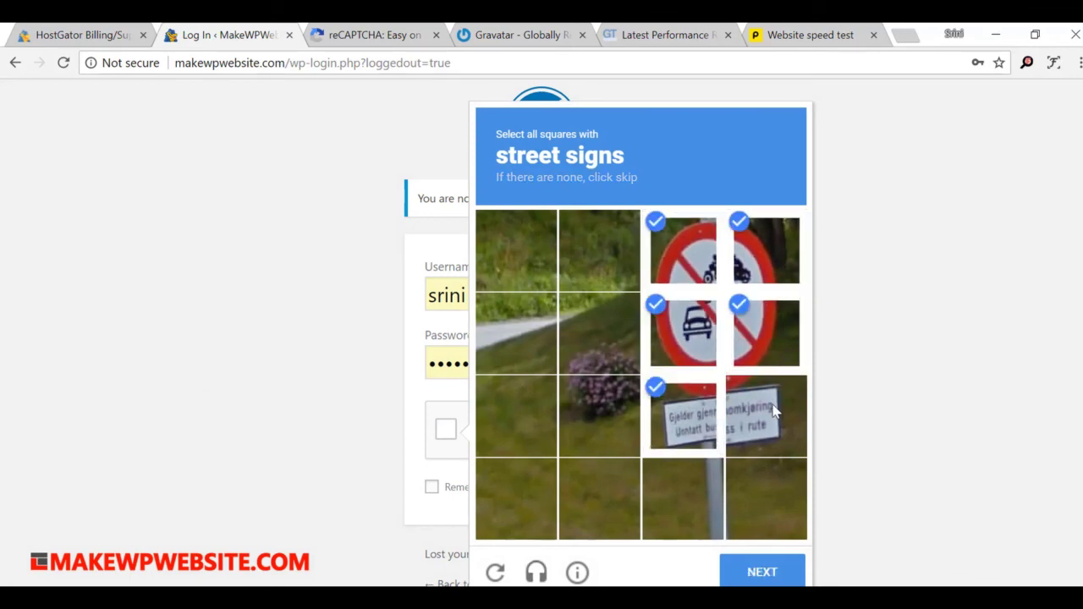
{"action": "left_click", "coordinate": [774, 411]}
{"action": "left_click", "coordinate": [762, 572]}
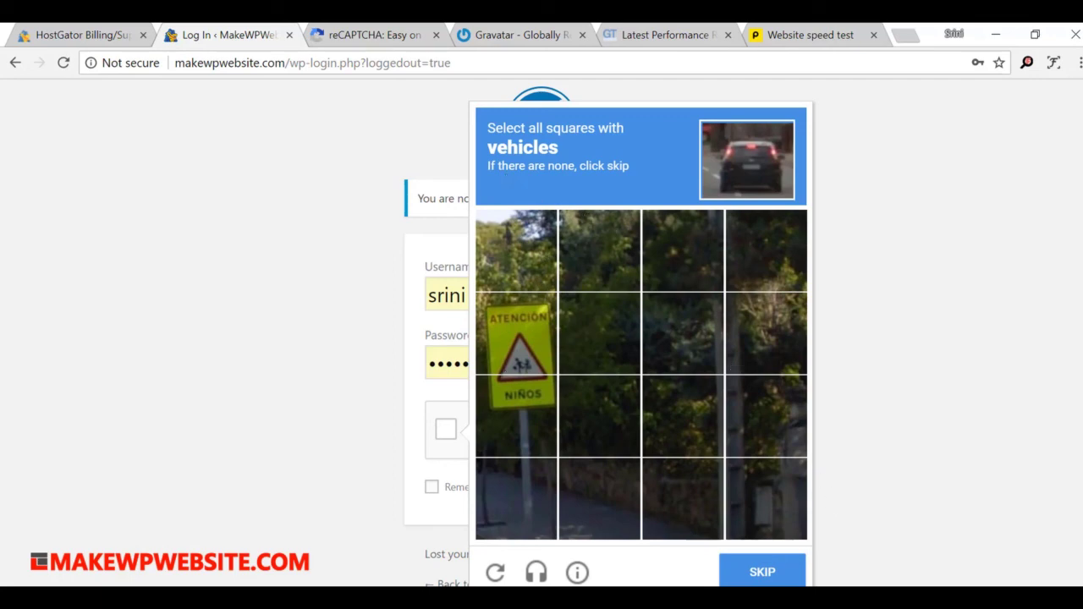
{"action": "left_click", "coordinate": [765, 579]}
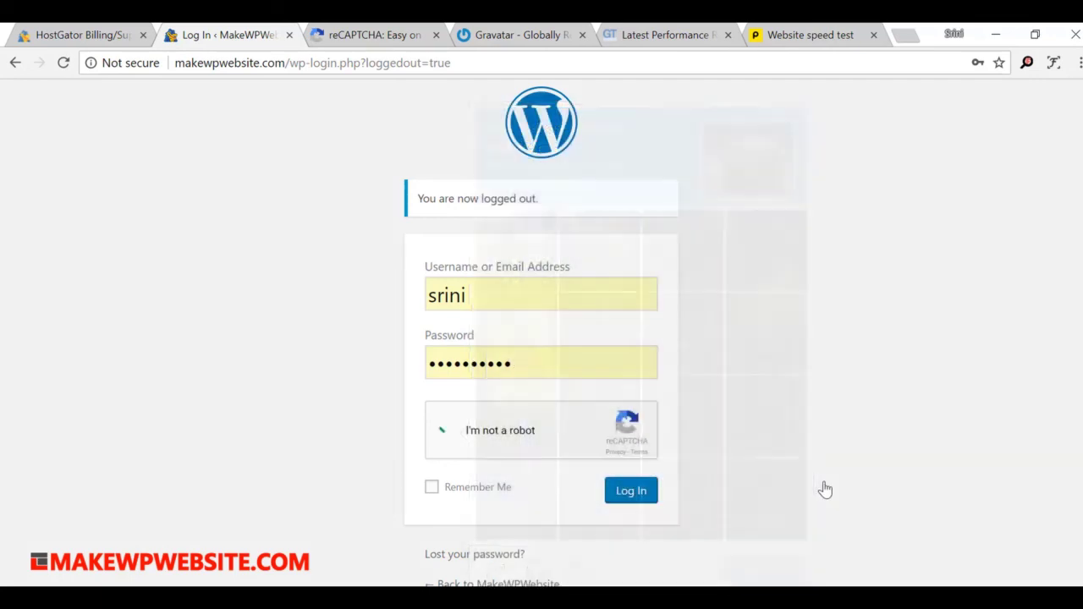
{"action": "left_click", "coordinate": [626, 495]}
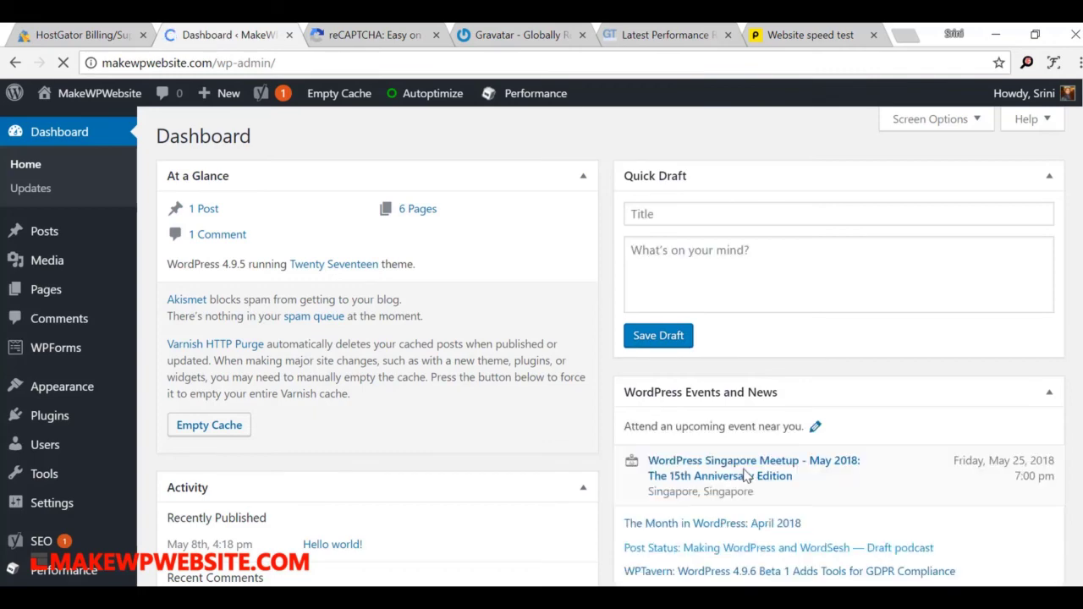
Step: Open Installed Plugins and scroll down to highlight the WPForms Lite plugin name
{"action": "mouse_move", "coordinate": [85, 416]}
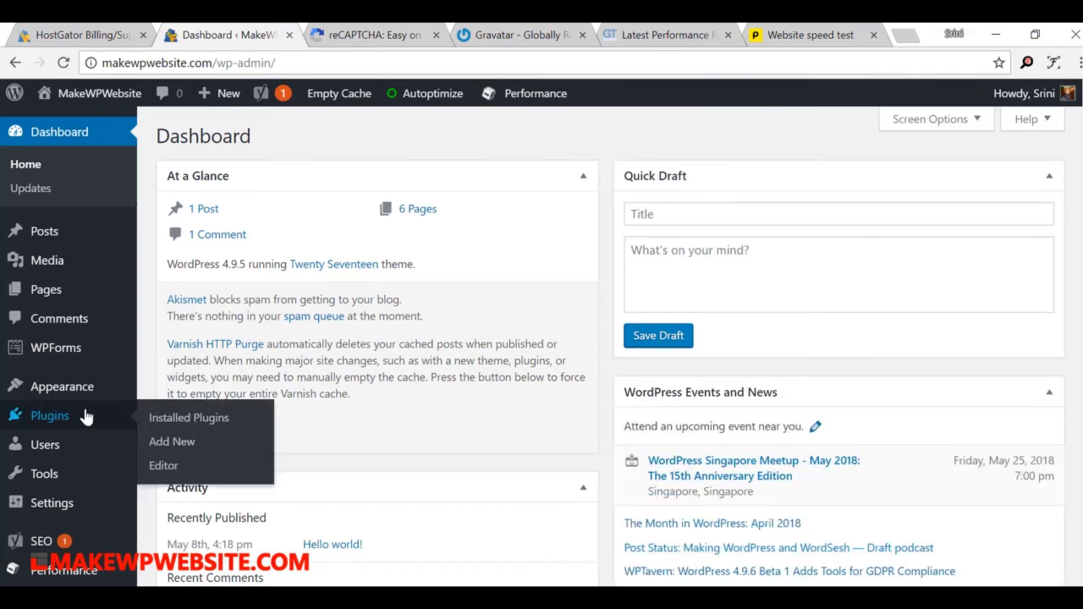
{"action": "left_click", "coordinate": [166, 423]}
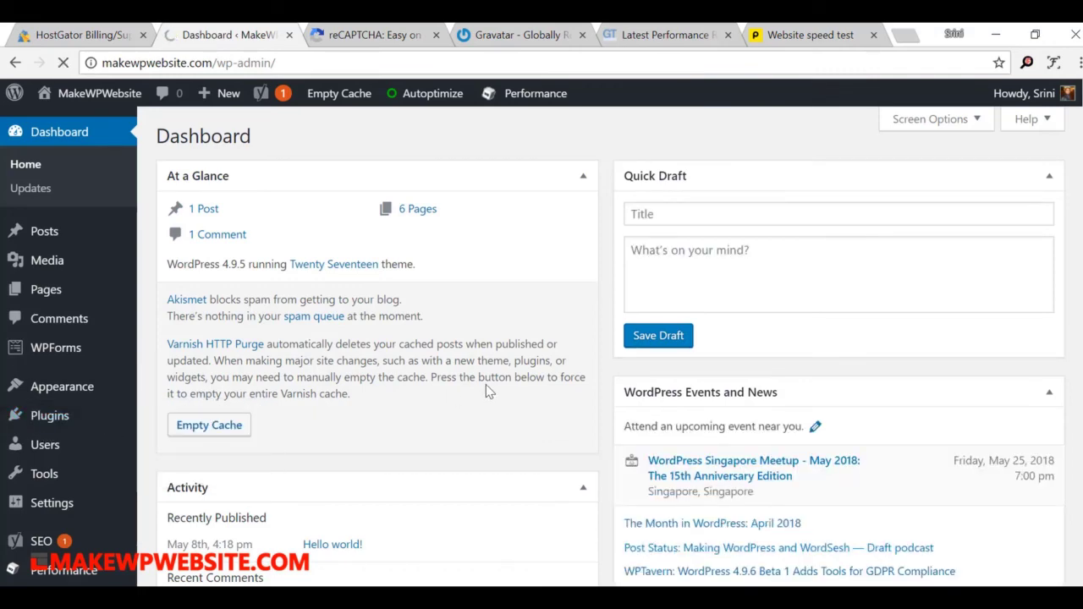
{"action": "scroll", "coordinate": [488, 391], "scroll_direction": "down", "scroll_amount": 2}
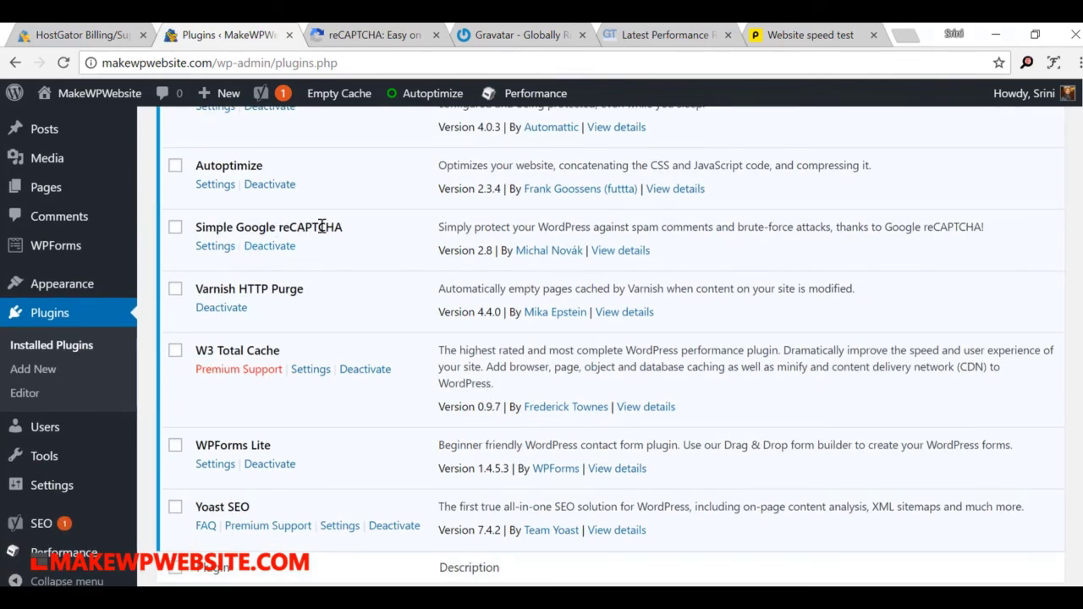
{"action": "scroll", "coordinate": [466, 347], "scroll_direction": "down", "scroll_amount": 1}
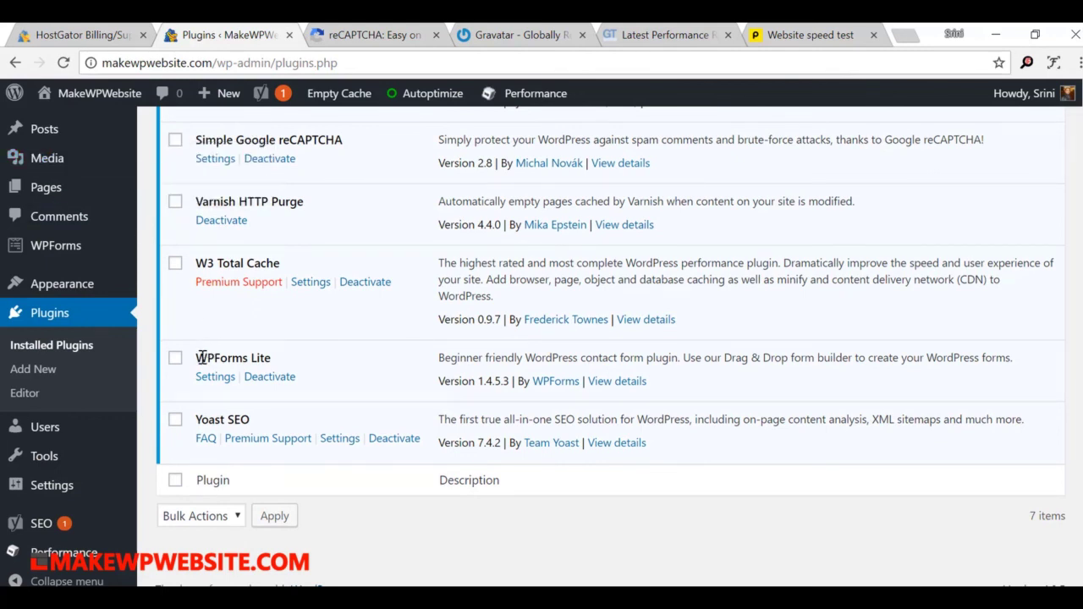
{"action": "left_click_drag", "start_coordinate": [197, 358], "coordinate": [284, 360]}
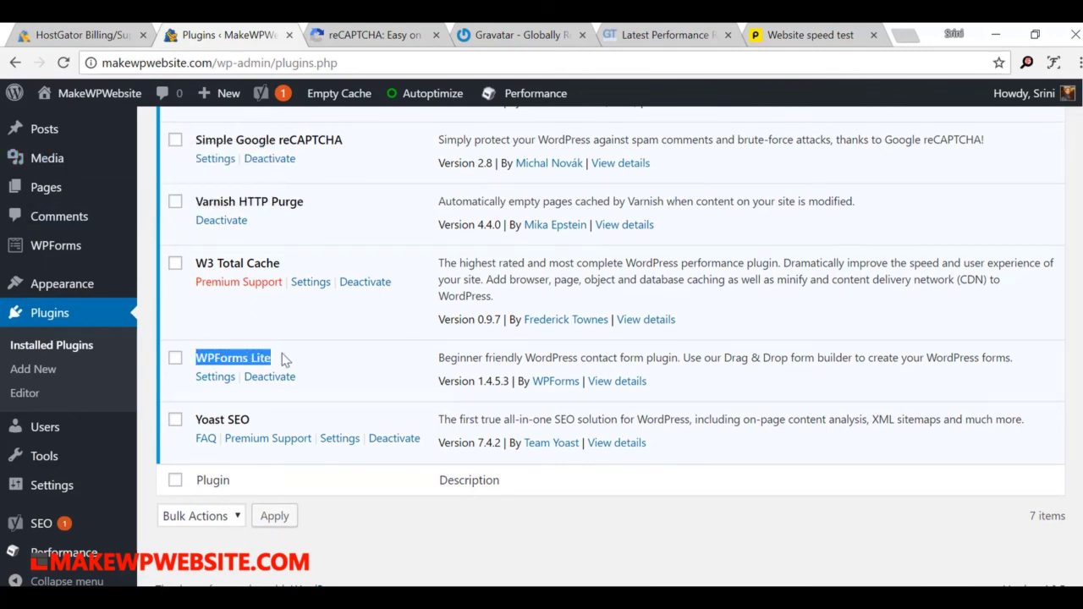